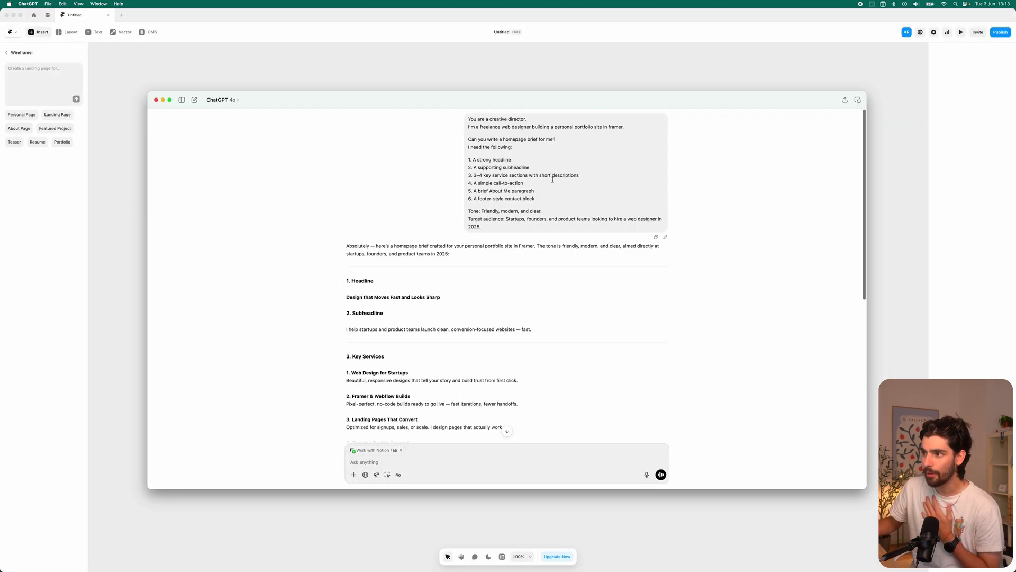
Review the generated homepage brief in the chat, from the headline to the contact block, and copy the whole brief.
{"action": "scroll", "coordinate": [553, 180], "scroll_direction": "down", "scroll_amount": 3}
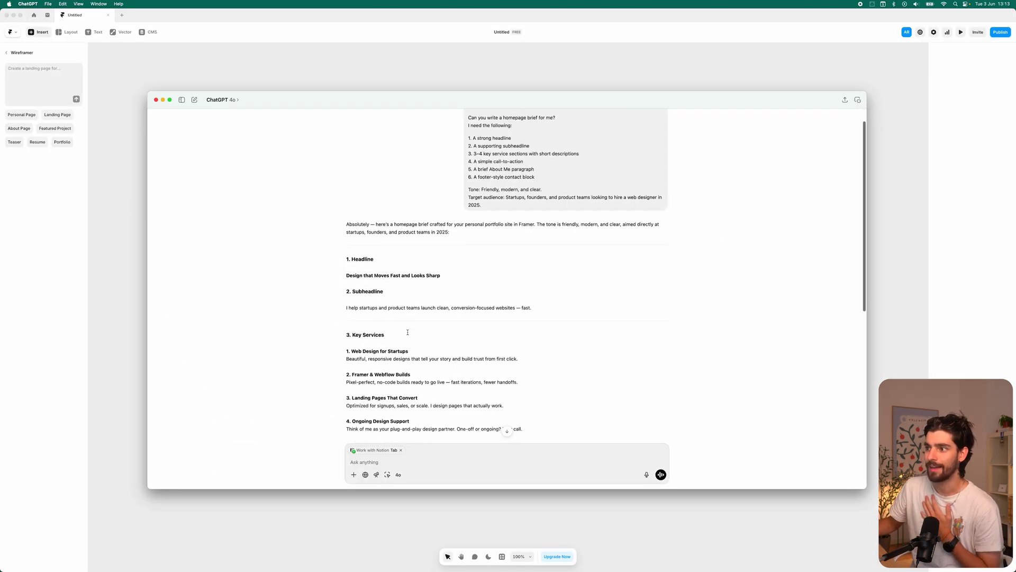
{"action": "left_click_drag", "start_coordinate": [354, 194], "coordinate": [380, 282]}
{"action": "scroll", "coordinate": [386, 256], "scroll_direction": "down", "scroll_amount": 5}
{"action": "scroll", "coordinate": [366, 177], "scroll_direction": "up", "scroll_amount": 4}
{"action": "scroll", "coordinate": [376, 246], "scroll_direction": "down", "scroll_amount": 2}
{"action": "left_click", "coordinate": [438, 393]}
Switch to Framer and generate a page in Wireframer from the pasted homepage brief.
{"action": "left_click", "coordinate": [34, 80]}
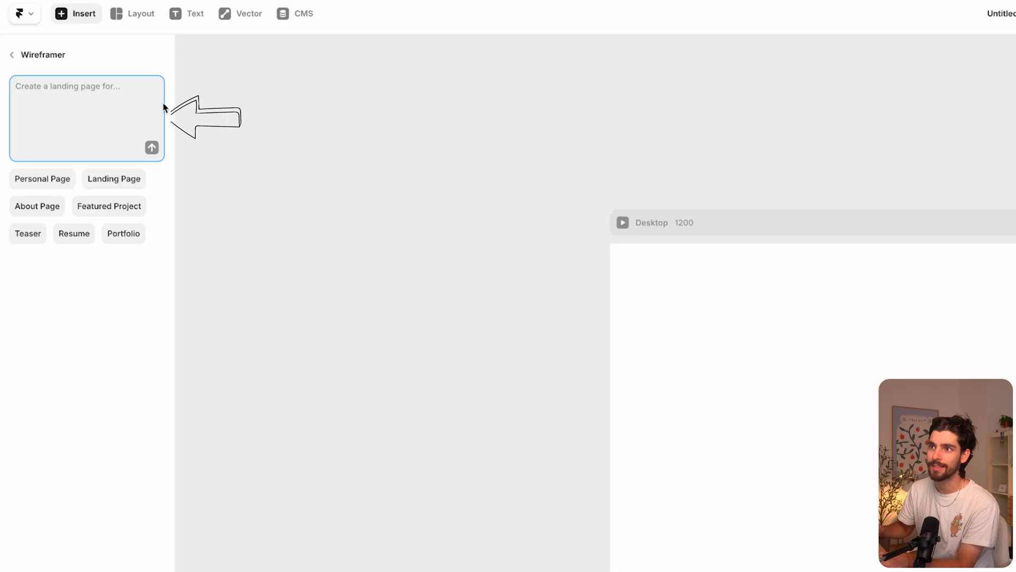
{"action": "key", "text": "super+v"}
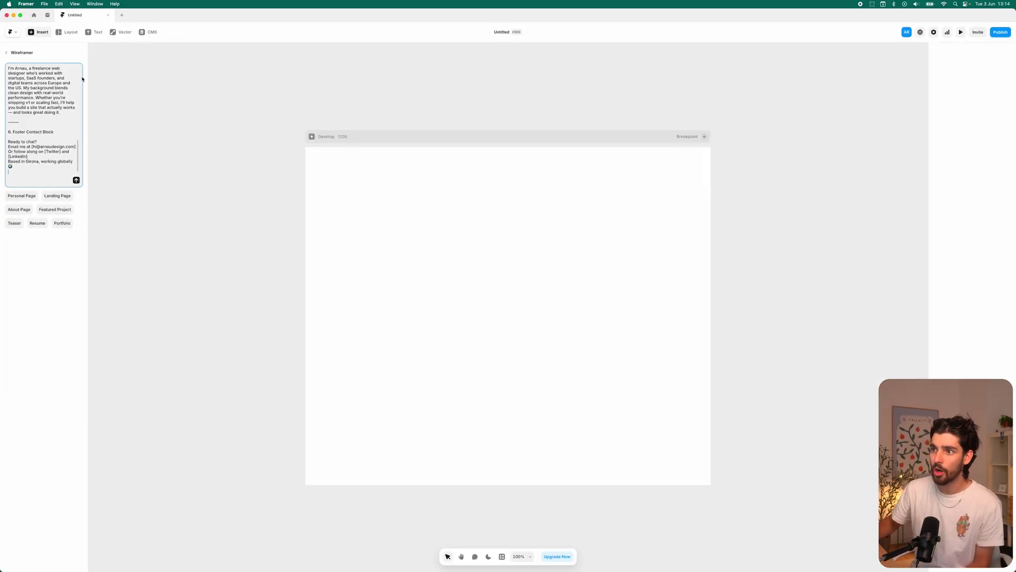
{"action": "key", "text": "Return"}
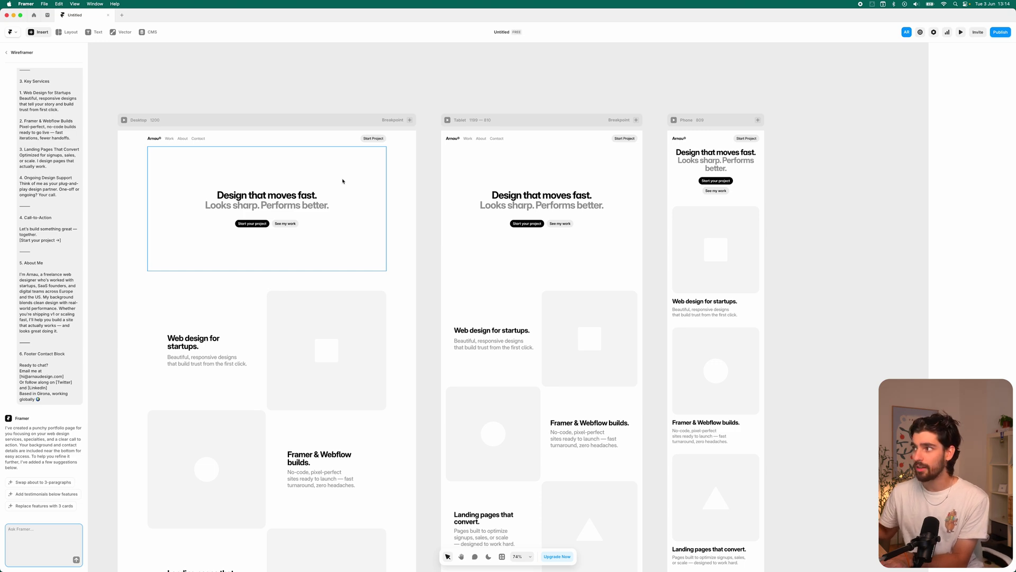
Ask Wireframer to give the web design for startups section a parallax scroll, with examples of websites that we can build.
{"action": "left_click", "coordinate": [673, 120]}
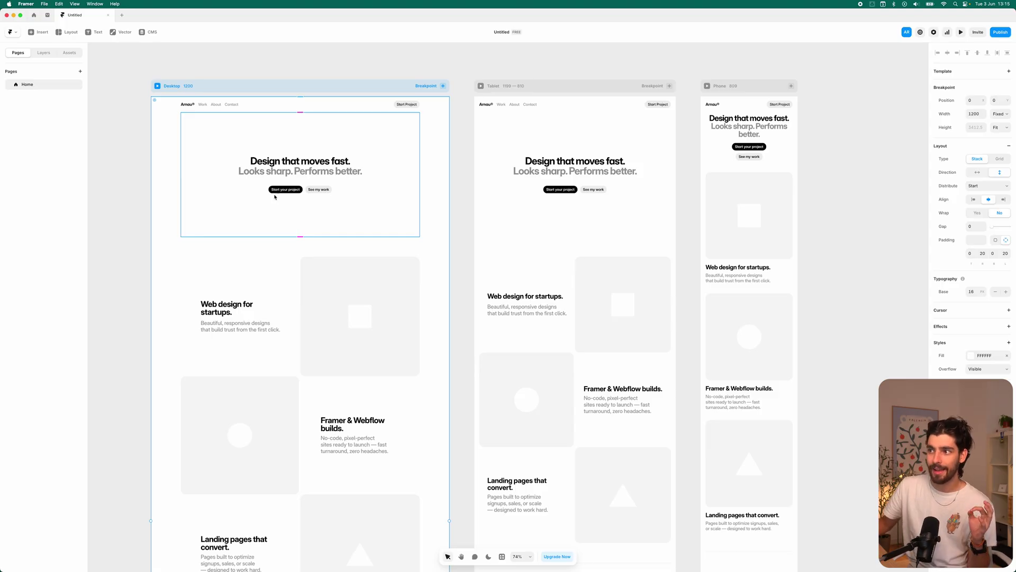
{"action": "left_click", "coordinate": [391, 311]}
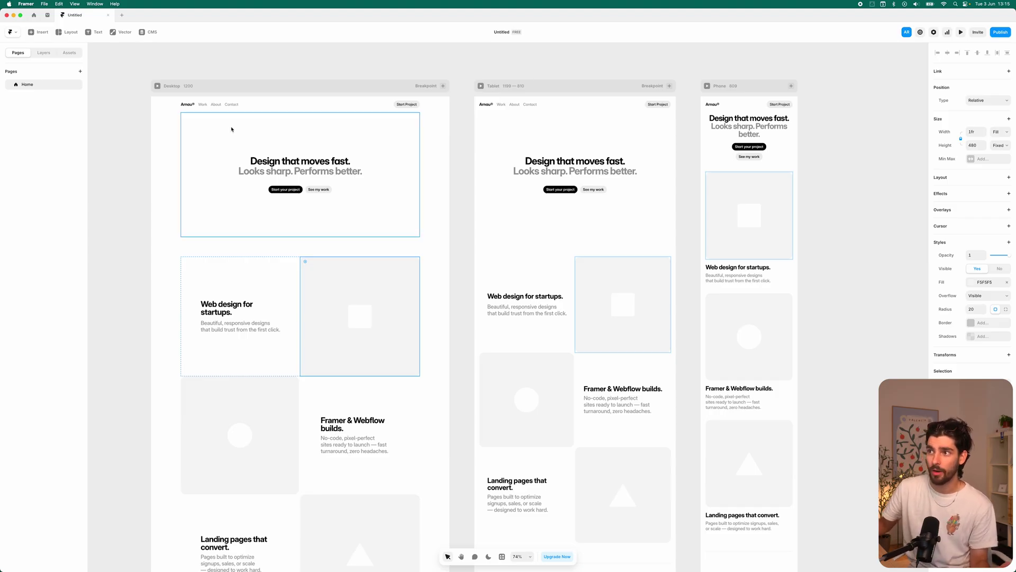
{"action": "left_click", "coordinate": [285, 284]}
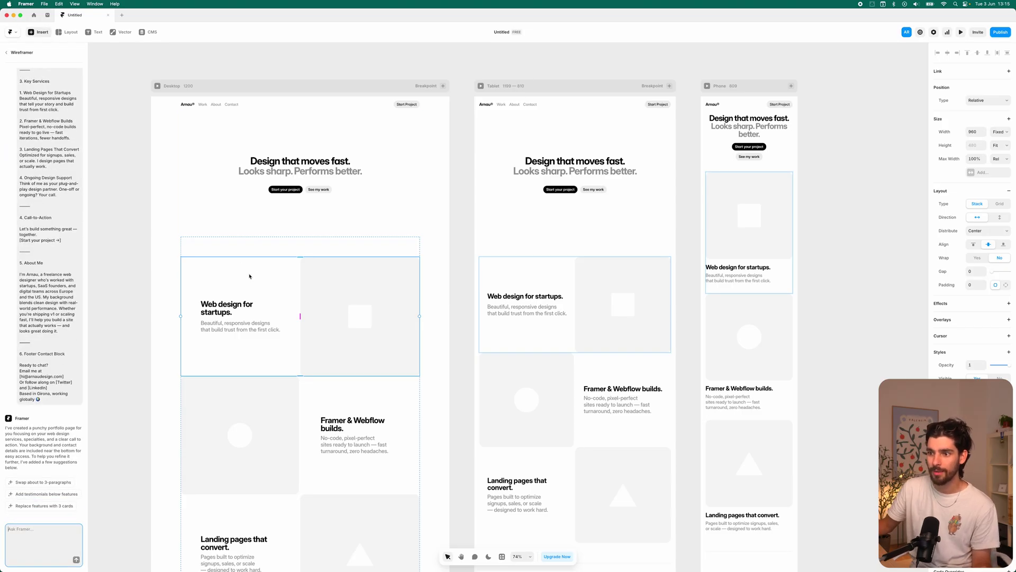
{"action": "type", "text": "for the web design for startups"}
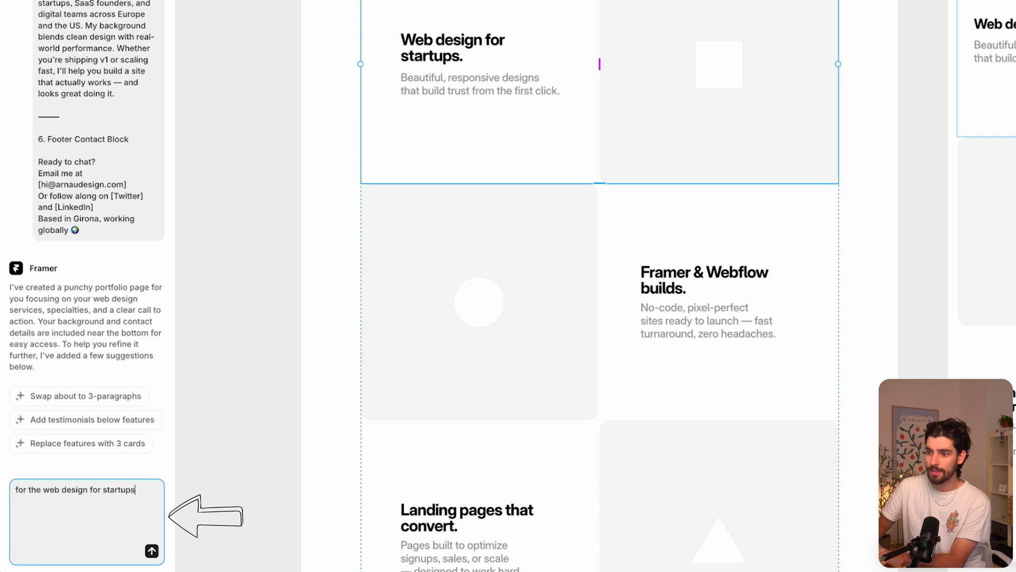
{"action": "type", "text": " section, make sure it has a parallax scroll, with examples of websites that we"}
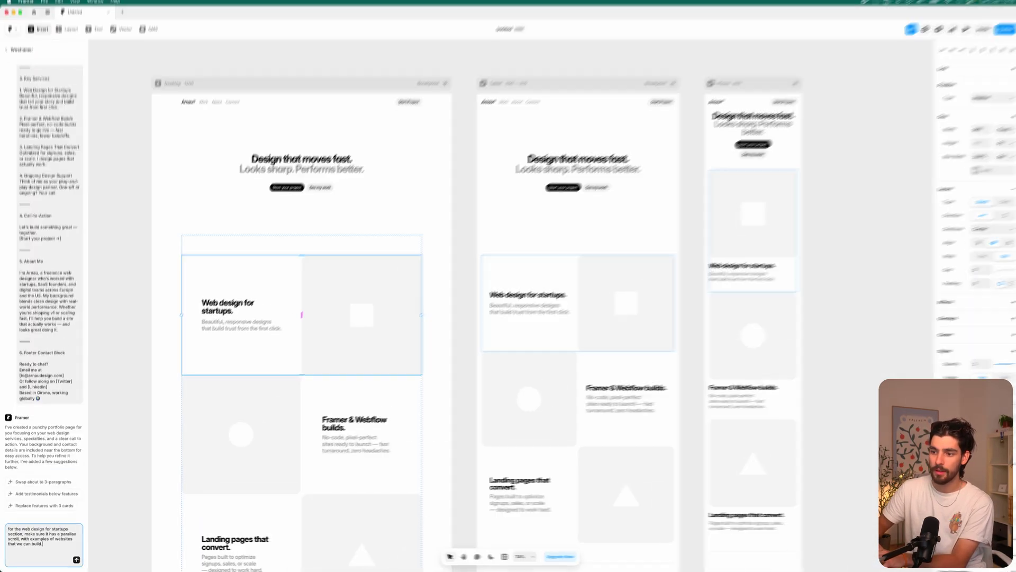
{"action": "type", "text": "."}
{"action": "key", "text": "Return"}
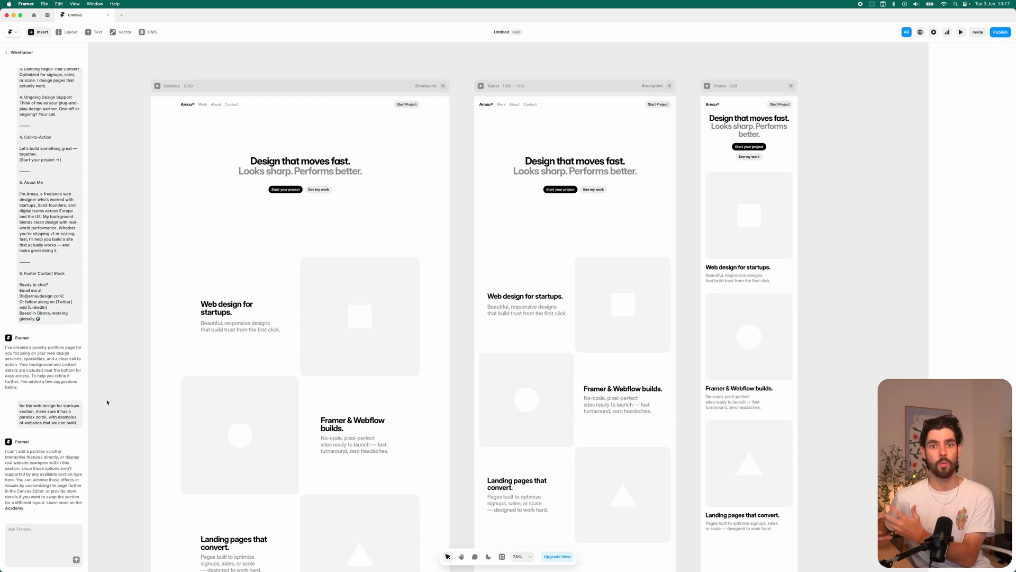
Open the /big-typo_awwards_1_new page in the Tilebit Workflow project and copy its first hero header section.
{"action": "scroll", "coordinate": [193, 323], "scroll_direction": "down", "scroll_amount": 5}
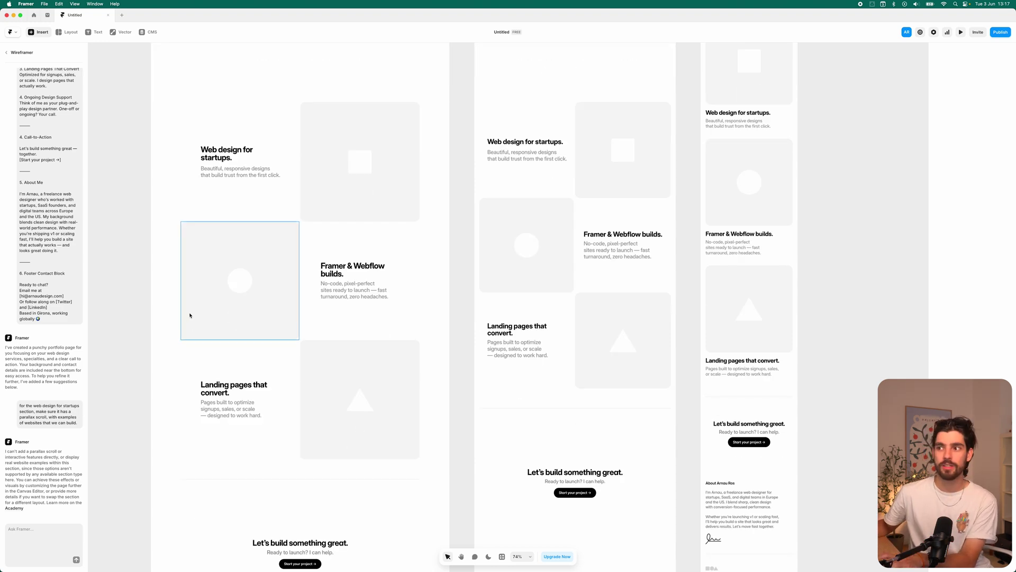
{"action": "scroll", "coordinate": [189, 315], "scroll_direction": "up", "scroll_amount": 2}
{"action": "left_click", "coordinate": [222, 238]}
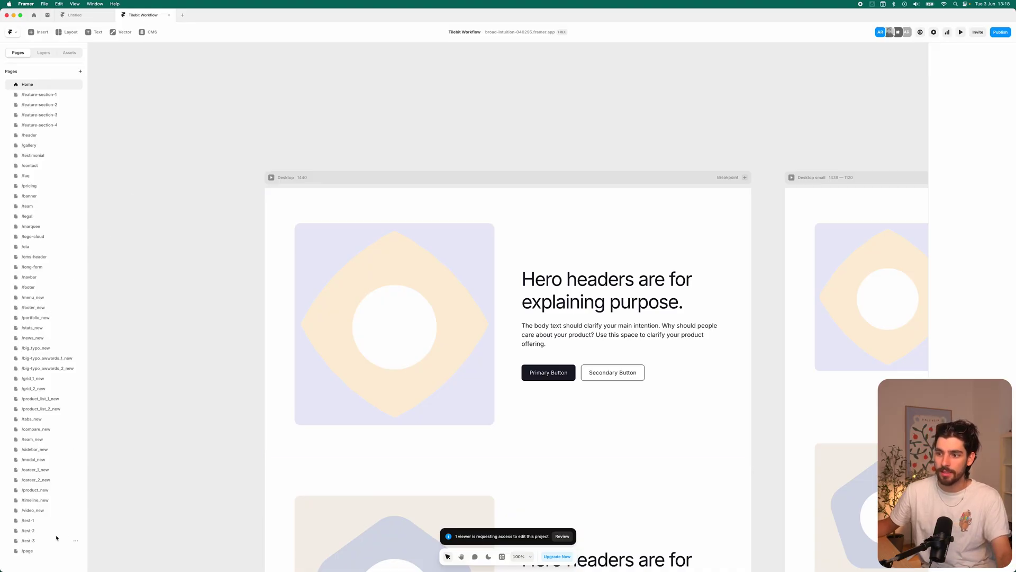
{"action": "left_click", "coordinate": [45, 358]}
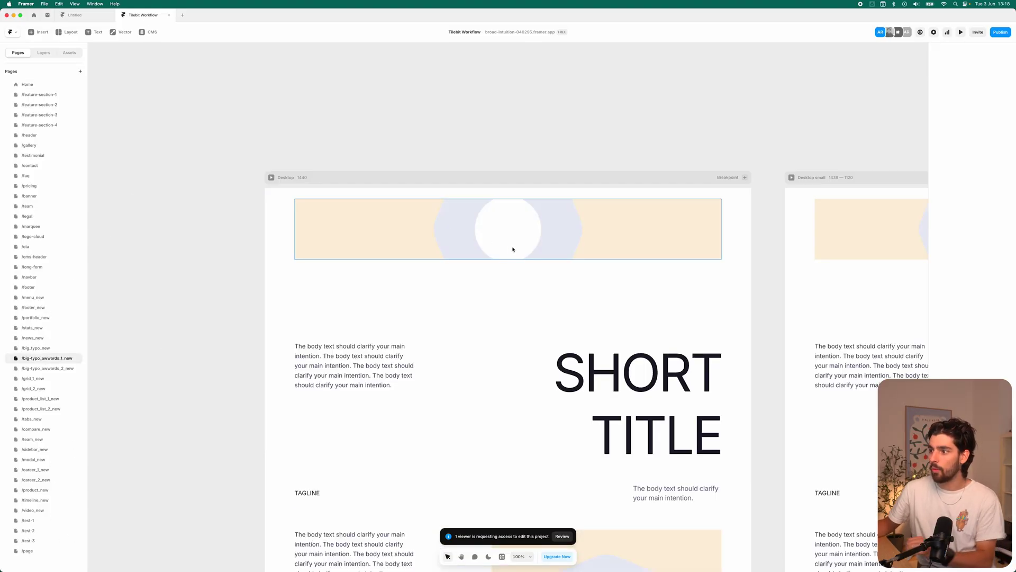
{"action": "scroll", "coordinate": [472, 321], "scroll_direction": "up", "scroll_amount": 3}
{"action": "scroll", "coordinate": [470, 318], "scroll_direction": "down", "scroll_amount": 5}
{"action": "left_click", "coordinate": [319, 303]}
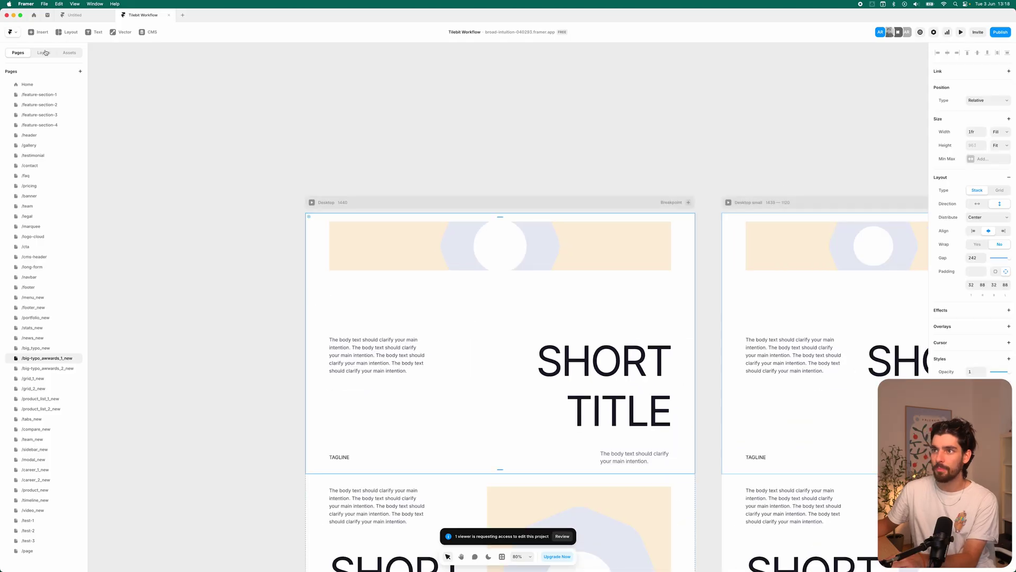
{"action": "left_click", "coordinate": [45, 53]}
Return to the Untitled project and paste the copied hero header section into the Desktop breakpoint.
{"action": "left_click", "coordinate": [71, 14]}
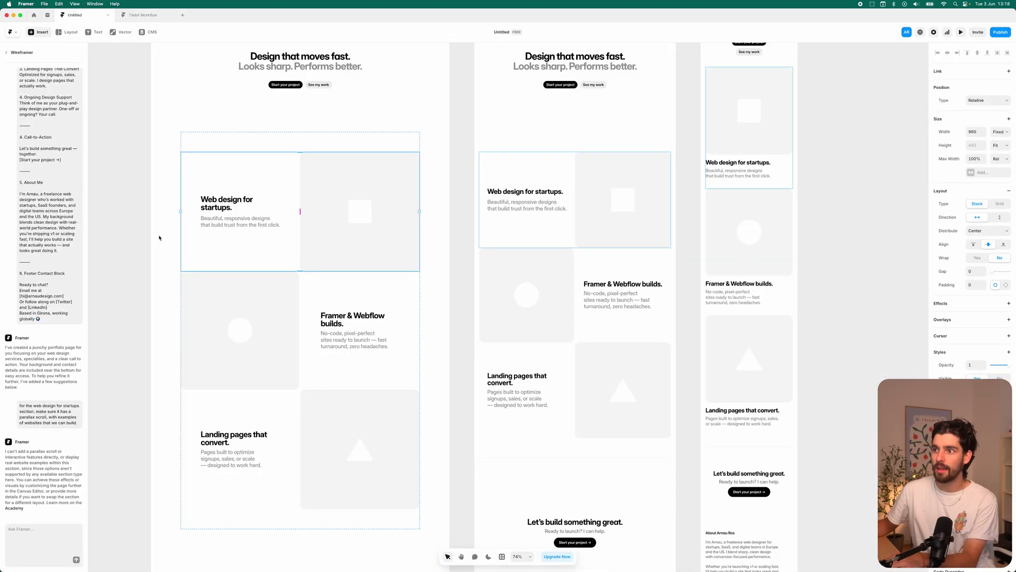
{"action": "key", "text": "Escape"}
{"action": "key", "text": "Escape"}
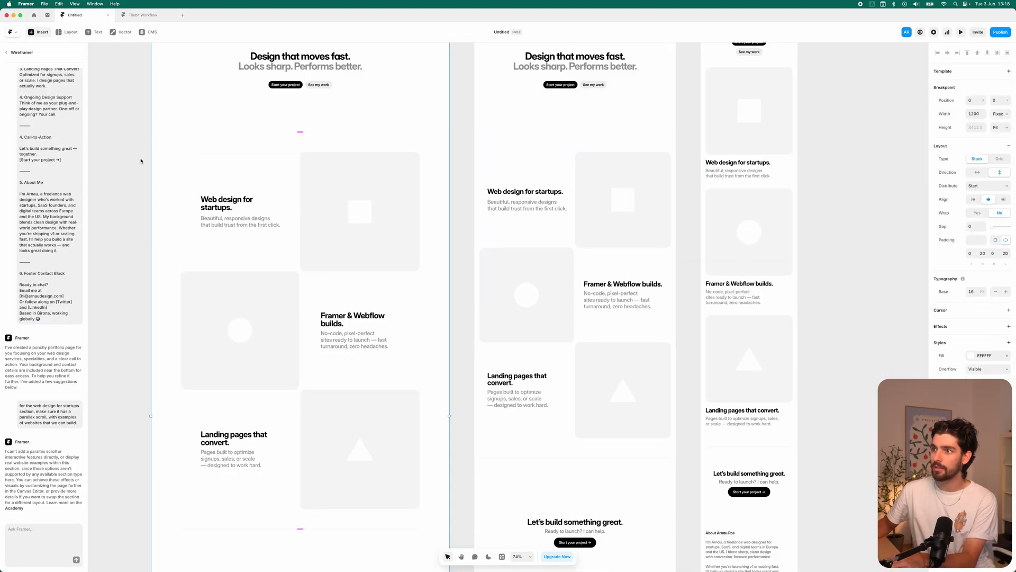
{"action": "key", "text": "super+v"}
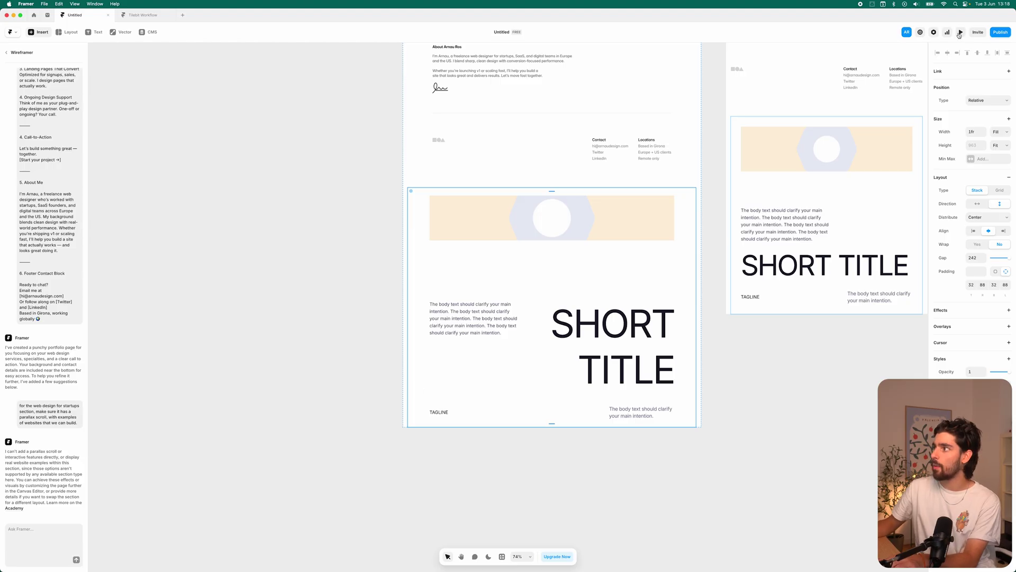
Preview the page and examine how the pasted hero section looks beneath the footer.
{"action": "left_click", "coordinate": [959, 32]}
{"action": "scroll", "coordinate": [624, 416], "scroll_direction": "down", "scroll_amount": 15}
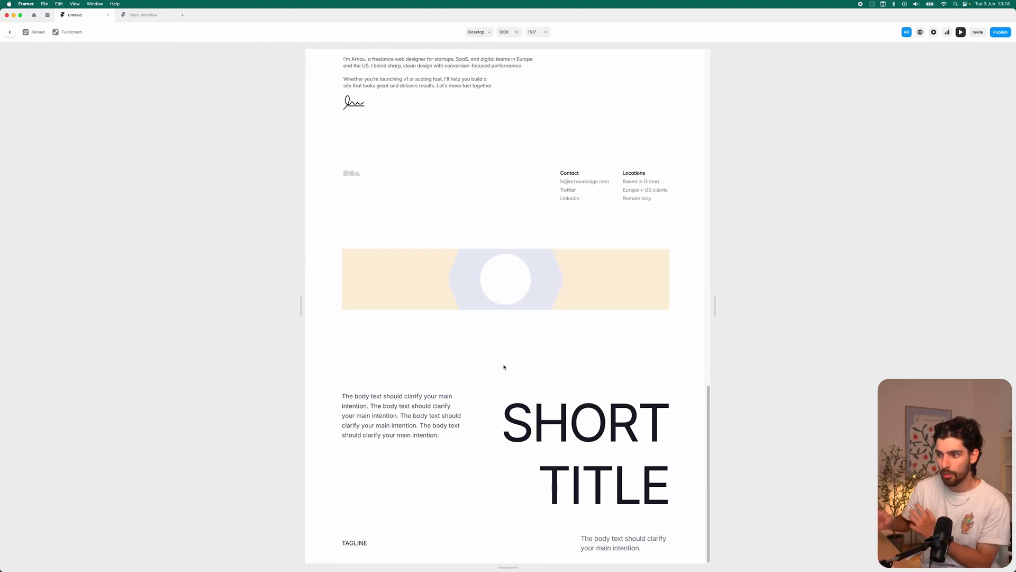
{"action": "key", "text": "Escape"}
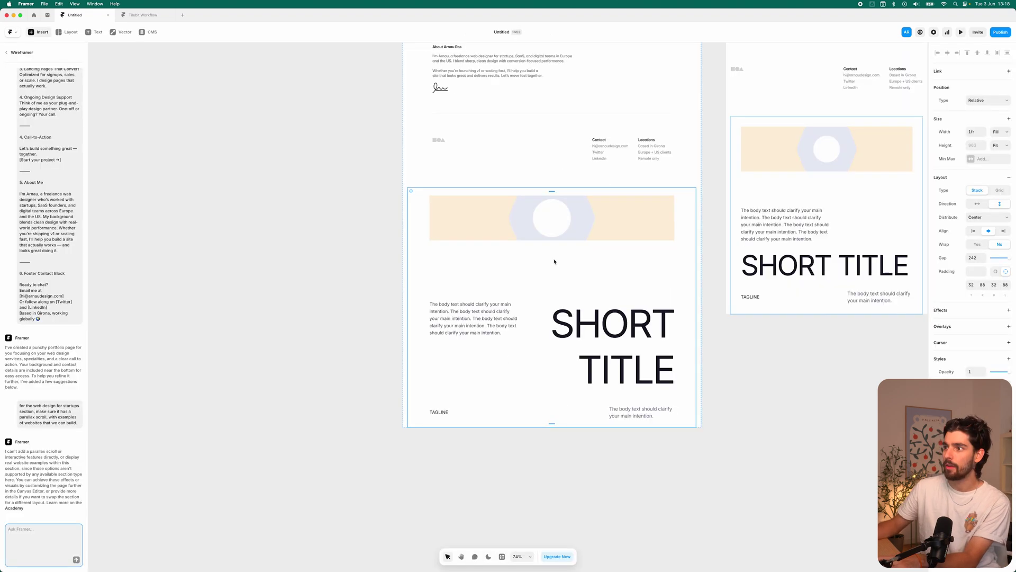
Send Wireframer the prompt "ok, lets make it more unique though, change the layout to be different from the other 2".
{"action": "scroll", "coordinate": [363, 209], "scroll_direction": "down", "scroll_amount": 3}
{"action": "scroll", "coordinate": [603, 205], "scroll_direction": "up", "scroll_amount": 5}
{"action": "scroll", "coordinate": [594, 206], "scroll_direction": "up", "scroll_amount": 8}
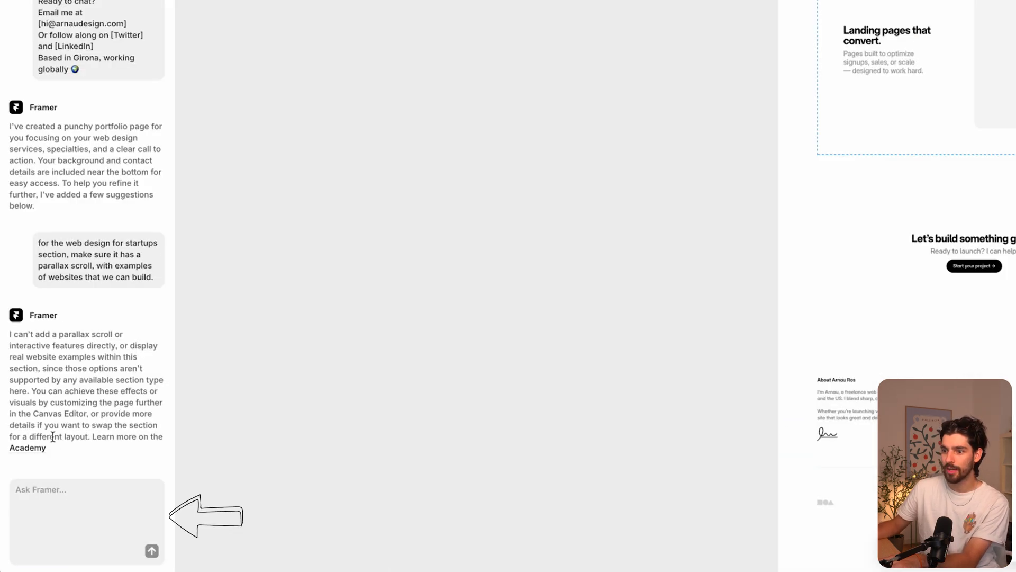
{"action": "left_click", "coordinate": [50, 505]}
{"action": "type", "text": "ok, lets make"}
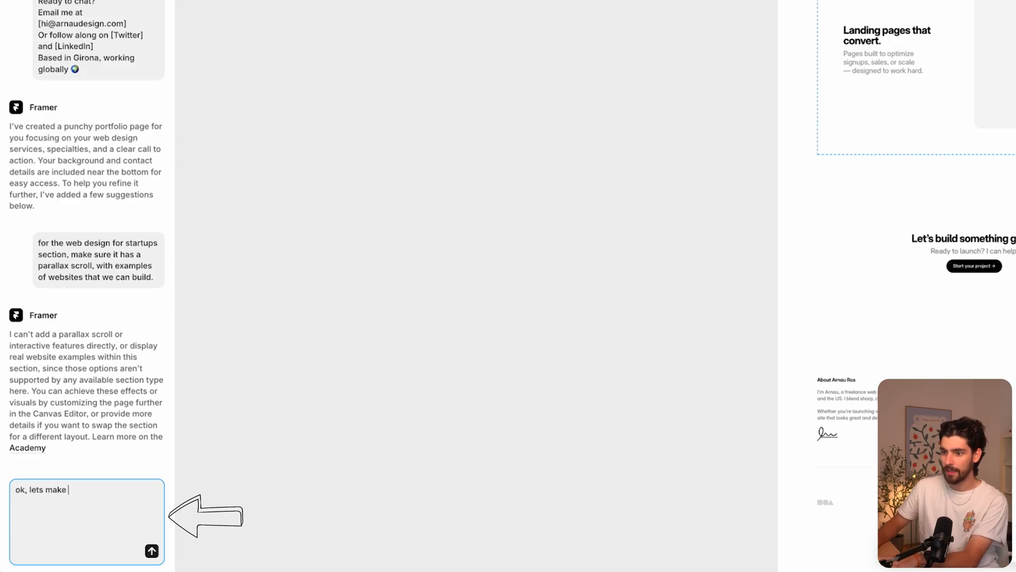
{"action": "type", "text": " it more unique though, change the layout to be different from t"}
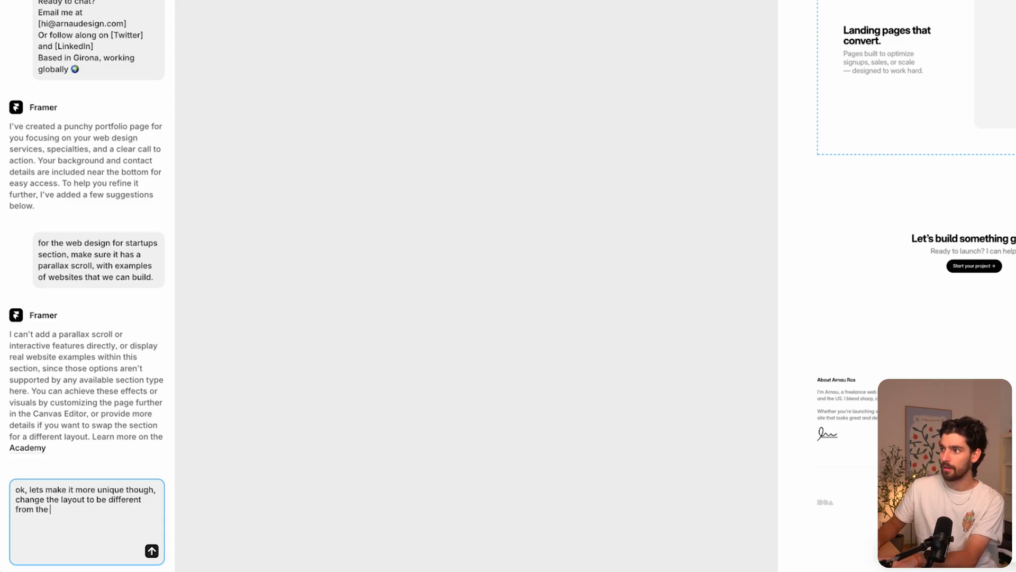
{"action": "type", "text": "her 2"}
{"action": "key", "text": "Return"}
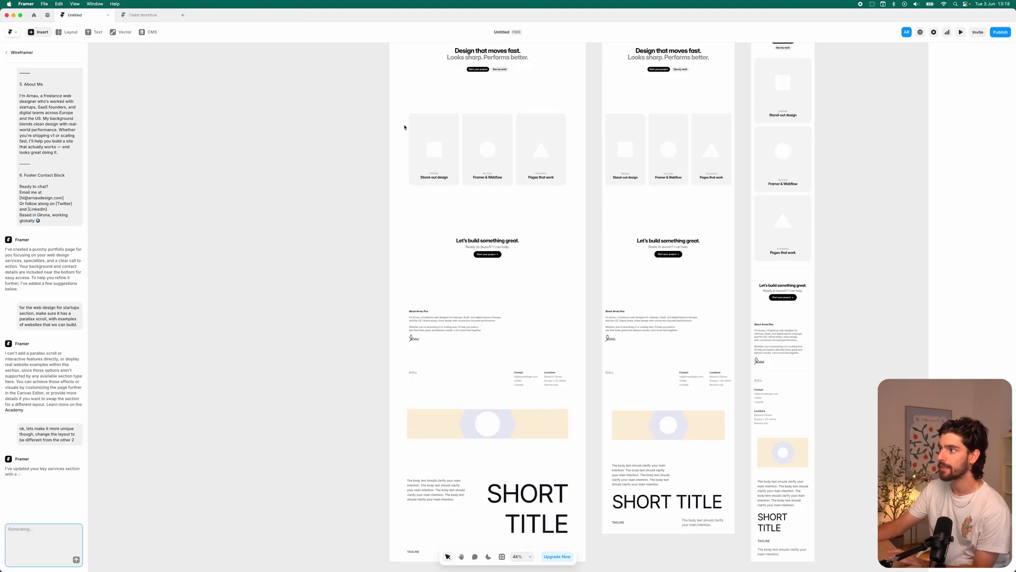
Apply Wireframer's suggestion to make the hero copy punchier, and check the Work and Contact links in the navigation.
{"action": "scroll", "coordinate": [502, 365], "scroll_direction": "up", "scroll_amount": 5}
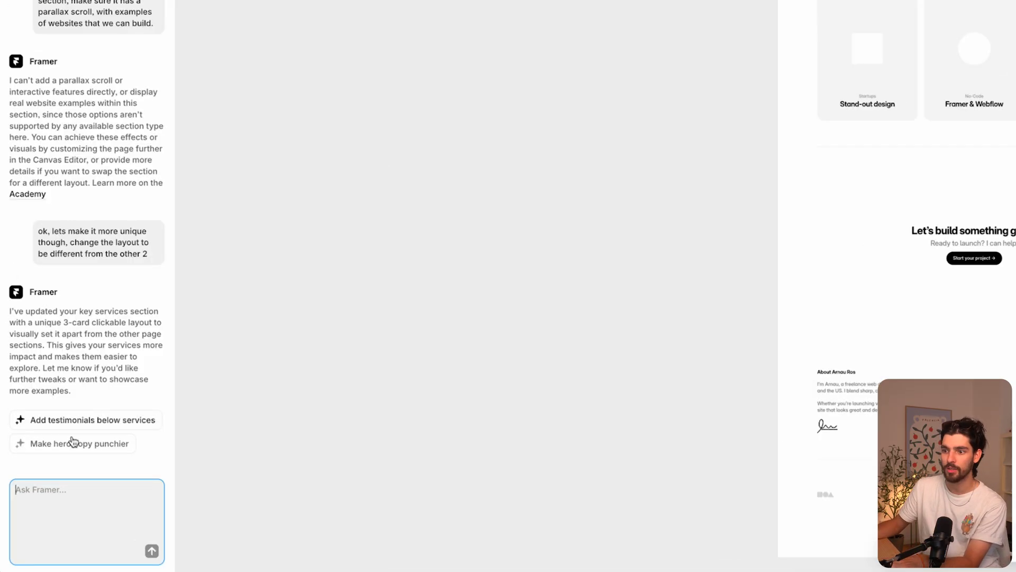
{"action": "left_click", "coordinate": [47, 506]}
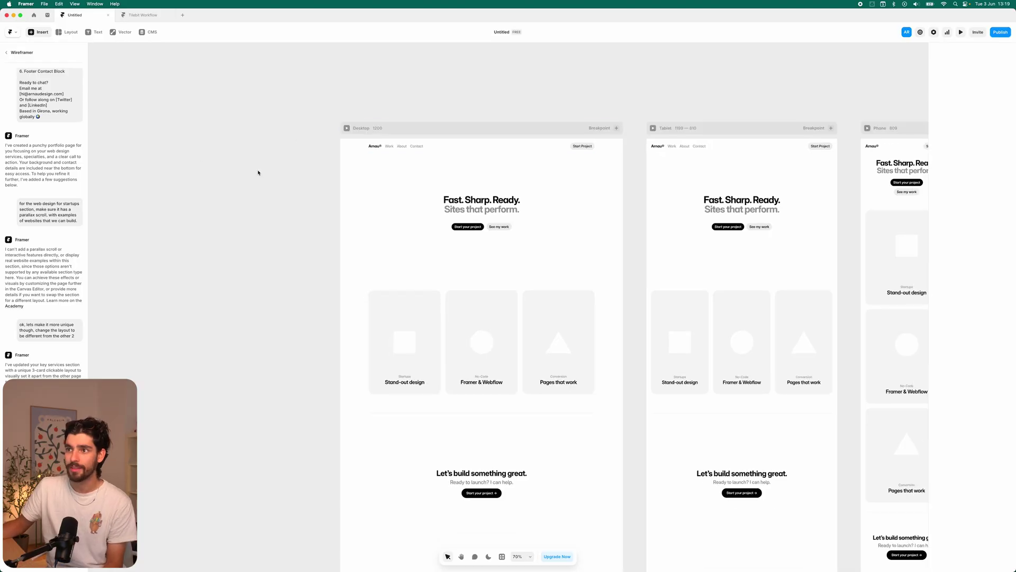
{"action": "left_click", "coordinate": [388, 149]}
{"action": "left_click", "coordinate": [420, 147]}
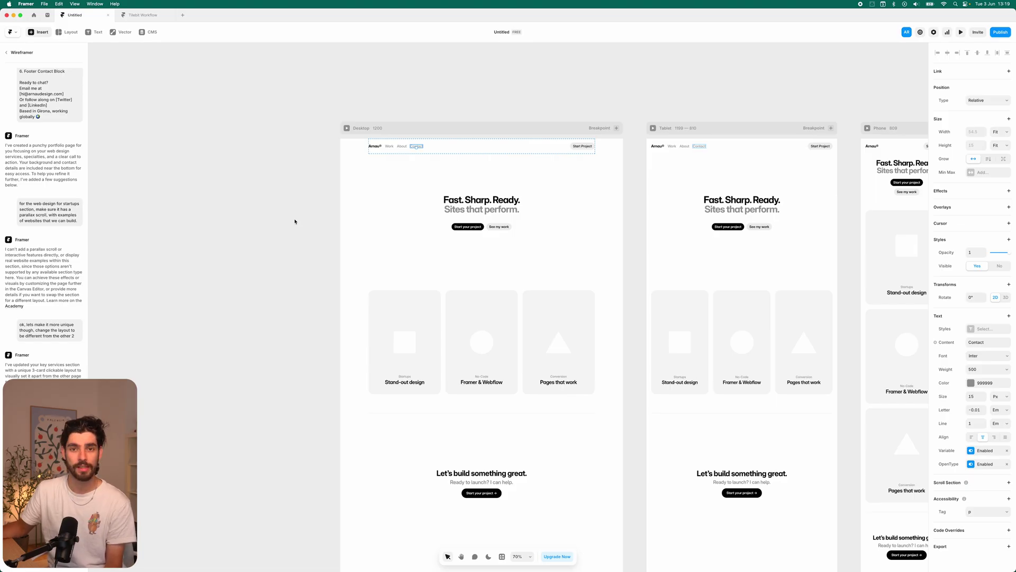
Change the Desktop breakpoint's black selection colour to the red FF5757.
{"action": "left_click", "coordinate": [370, 128]}
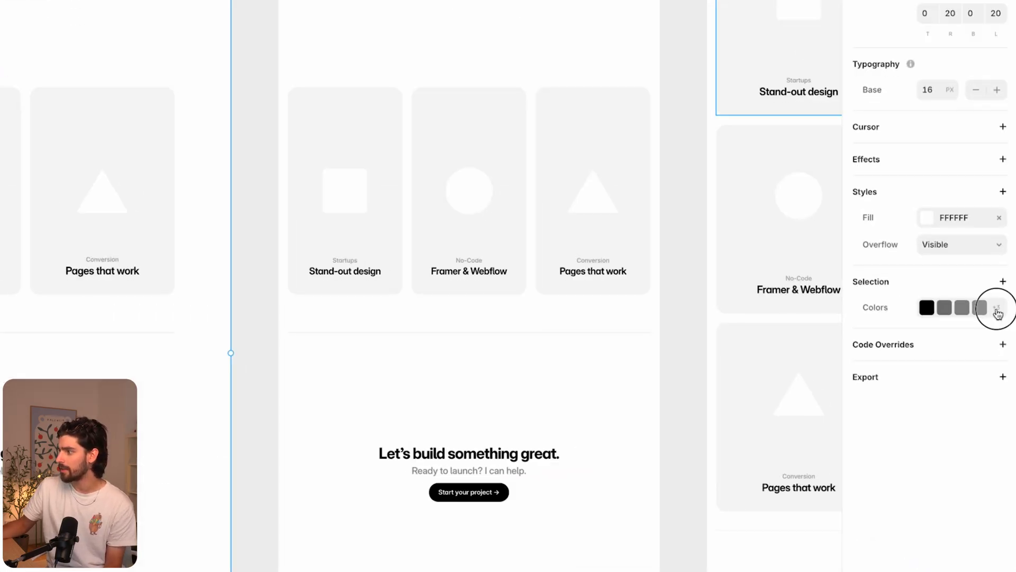
{"action": "left_click", "coordinate": [1004, 400]}
{"action": "left_click", "coordinate": [927, 307]}
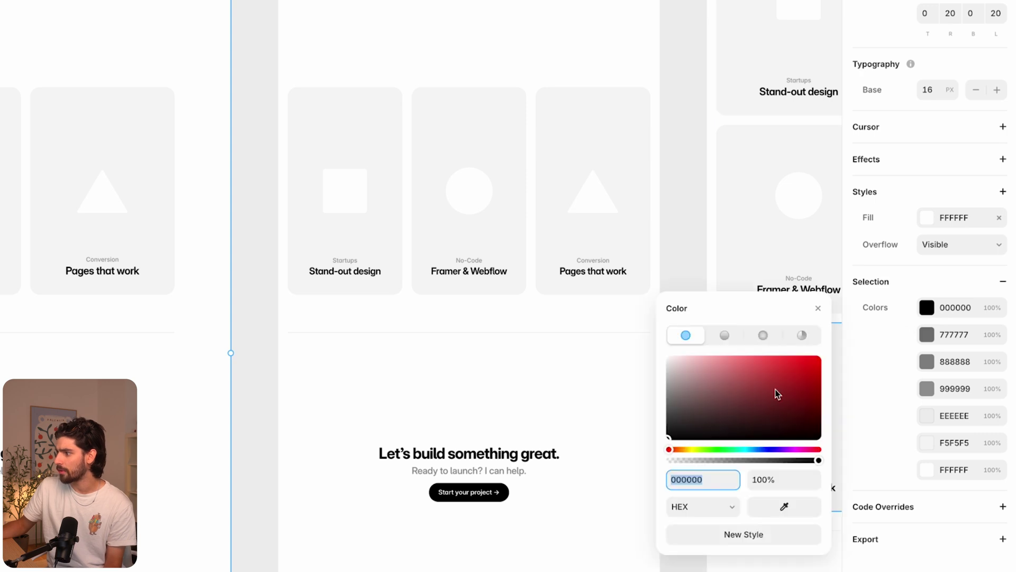
{"action": "left_click_drag", "start_coordinate": [776, 392], "coordinate": [789, 353]}
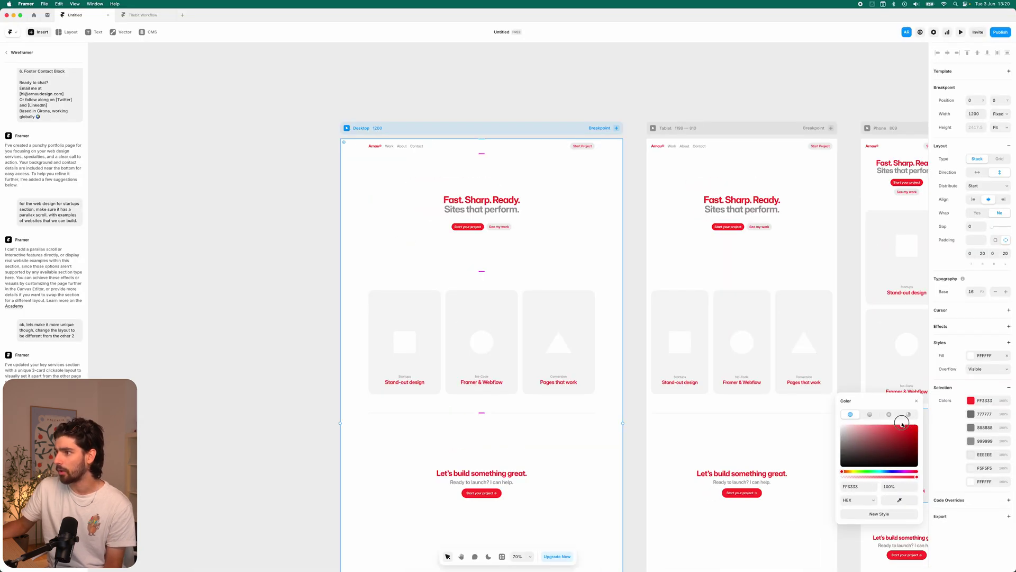
{"action": "left_click_drag", "start_coordinate": [902, 423], "coordinate": [842, 456]}
Change the Desktop breakpoint's 777777 grey selection colour to 8A8A8A and look over the recoloured page.
{"action": "left_click", "coordinate": [971, 414]}
{"action": "left_click", "coordinate": [846, 442]}
{"action": "scroll", "coordinate": [500, 445], "scroll_direction": "down", "scroll_amount": 5}
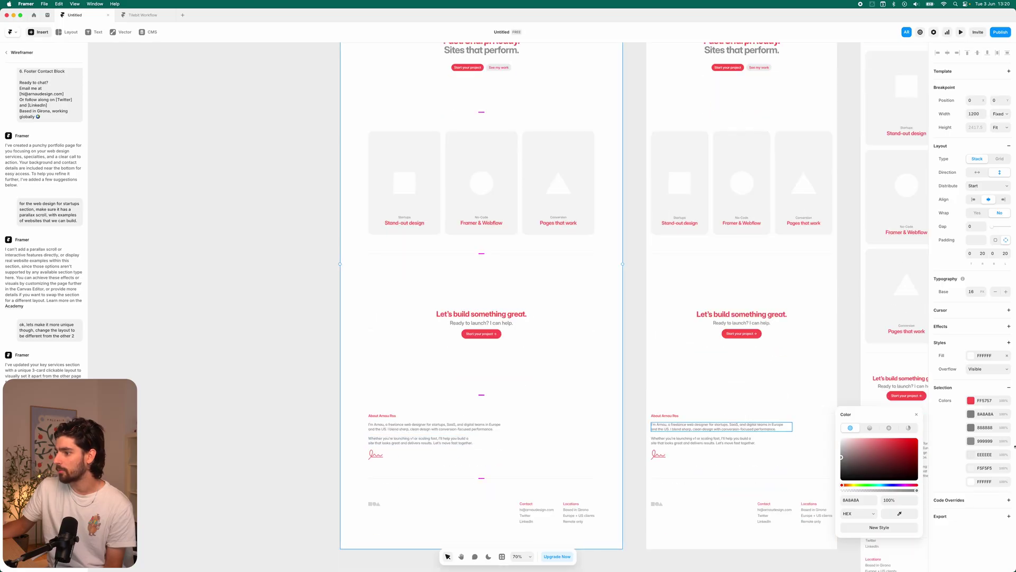
{"action": "left_click", "coordinate": [939, 446]}
{"action": "scroll", "coordinate": [683, 256], "scroll_direction": "up", "scroll_amount": 3}
{"action": "scroll", "coordinate": [683, 257], "scroll_direction": "up", "scroll_amount": 4}
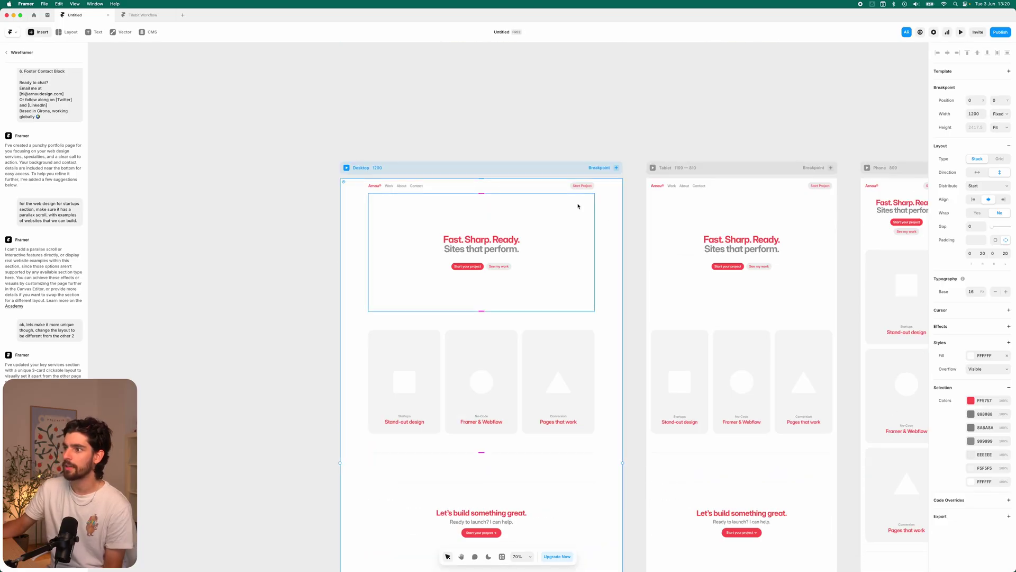
Shift the red selection colour's hue to FF6857, close the colour picker and select the hero section.
{"action": "left_click", "coordinate": [971, 400]}
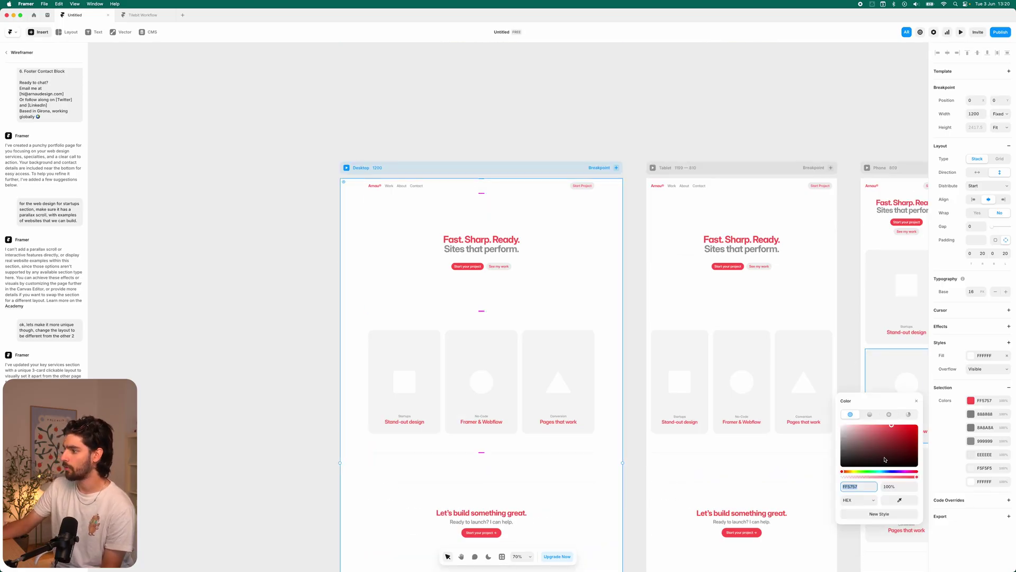
{"action": "left_click_drag", "start_coordinate": [852, 474], "coordinate": [842, 471]}
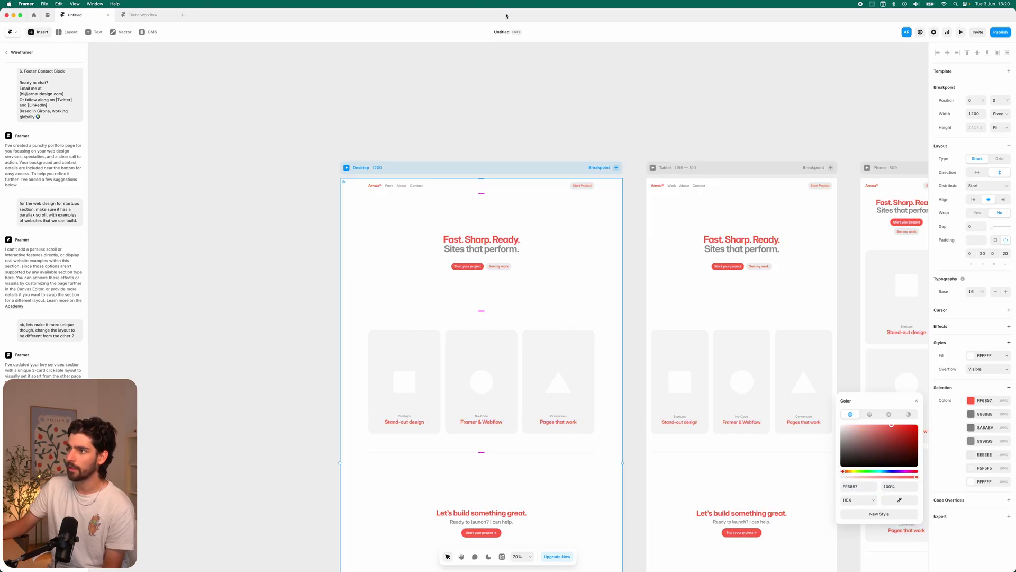
{"action": "left_click", "coordinate": [481, 115]}
{"action": "left_click", "coordinate": [382, 292]}
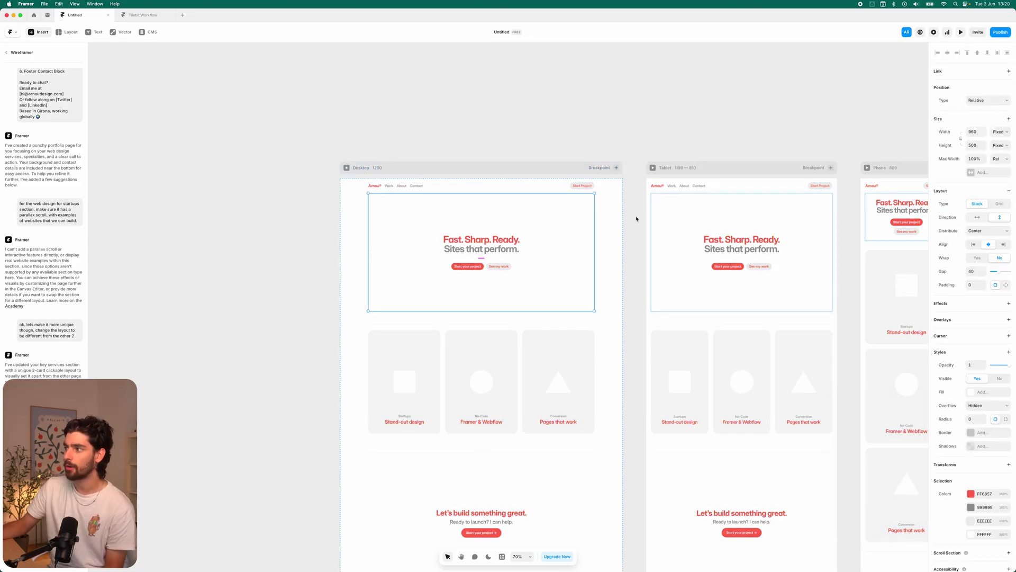
Switch to the workflow project and examine its stacked hero header sections for a replacement hero.
{"action": "left_click", "coordinate": [143, 15]}
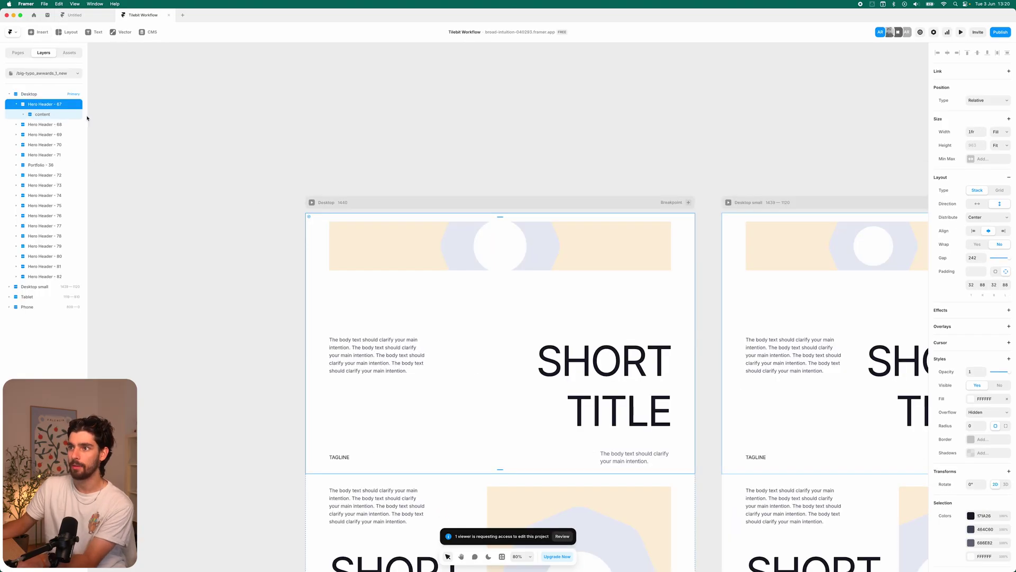
{"action": "left_click", "coordinate": [16, 105]}
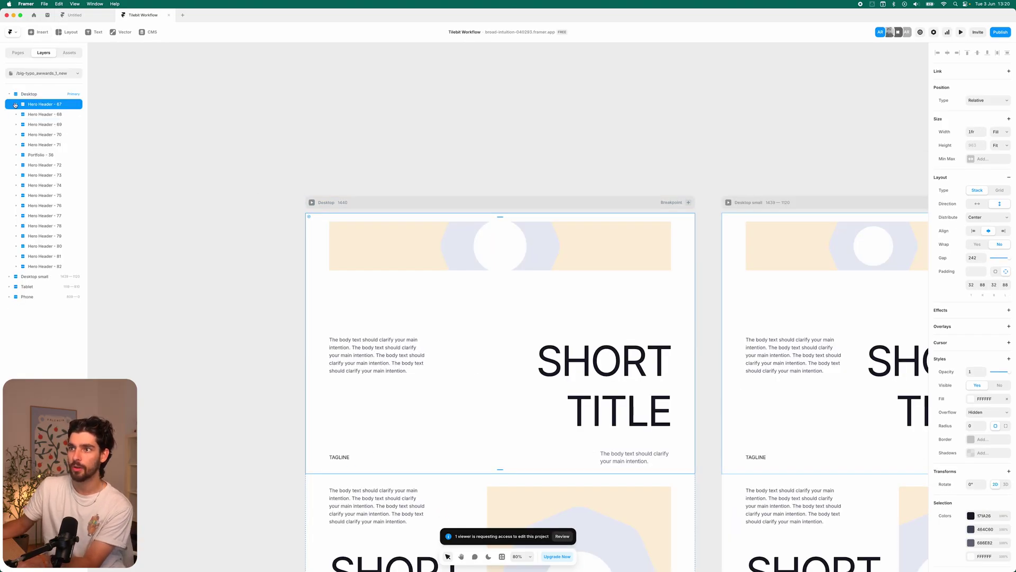
{"action": "scroll", "coordinate": [310, 214], "scroll_direction": "up", "scroll_amount": 1}
{"action": "scroll", "coordinate": [310, 215], "scroll_direction": "down", "scroll_amount": 5}
{"action": "scroll", "coordinate": [479, 371], "scroll_direction": "down", "scroll_amount": 2}
{"action": "scroll", "coordinate": [479, 371], "scroll_direction": "down", "scroll_amount": 6}
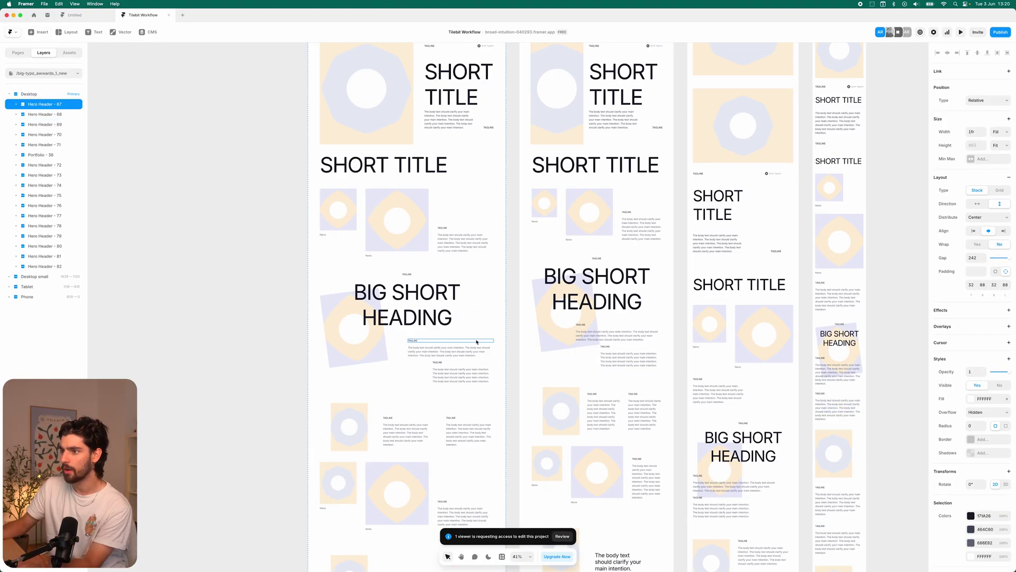
{"action": "left_click", "coordinate": [475, 317]}
{"action": "scroll", "coordinate": [474, 316], "scroll_direction": "up", "scroll_amount": 11}
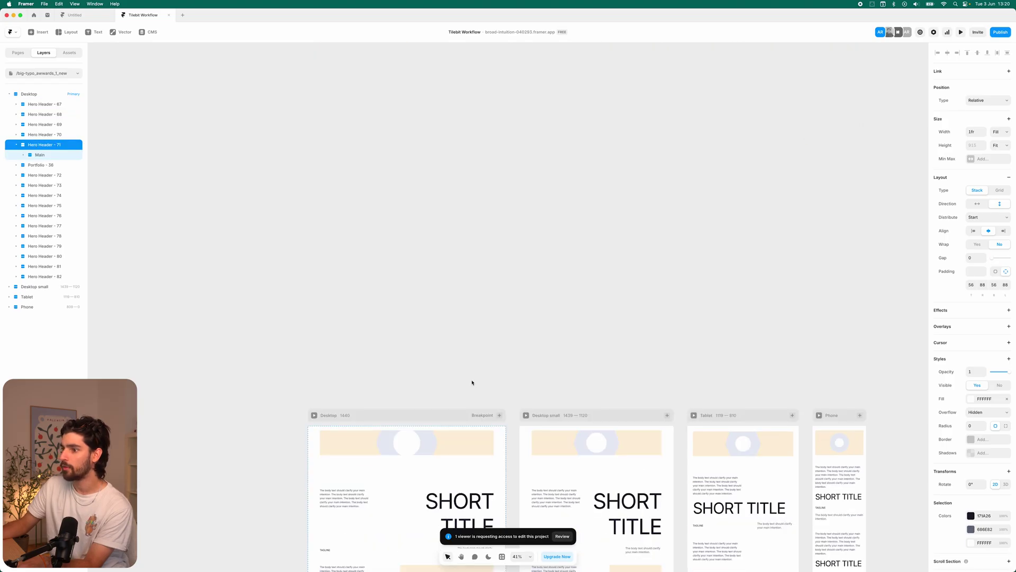
Preview the hero header page from the Desktop breakpoint, widen the preview, look through the sections and exit the preview.
{"action": "left_click", "coordinate": [314, 415]}
{"action": "scroll", "coordinate": [465, 360], "scroll_direction": "down", "scroll_amount": 5}
{"action": "scroll", "coordinate": [505, 337], "scroll_direction": "down", "scroll_amount": 8}
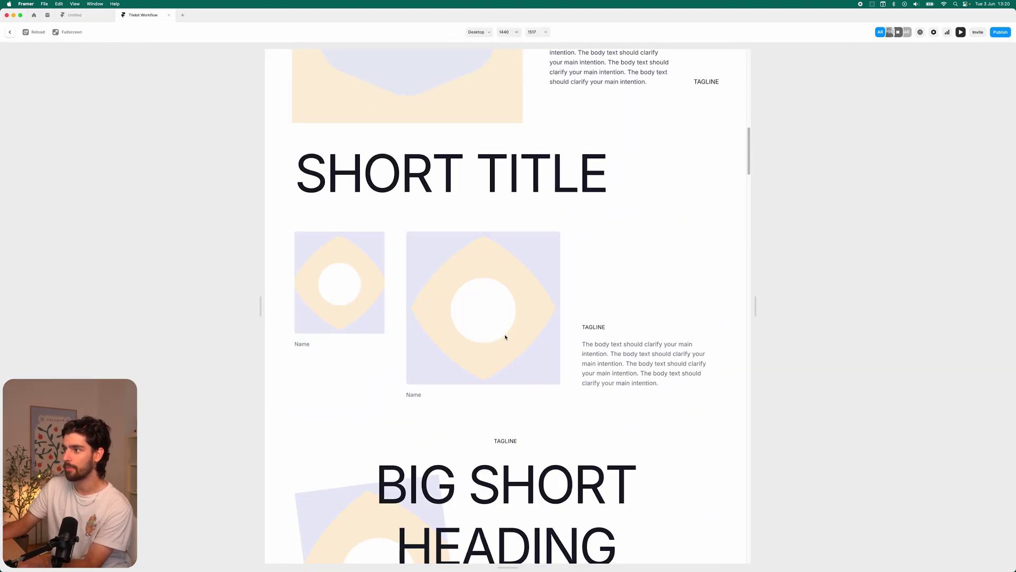
{"action": "left_click_drag", "start_coordinate": [759, 312], "coordinate": [932, 312]}
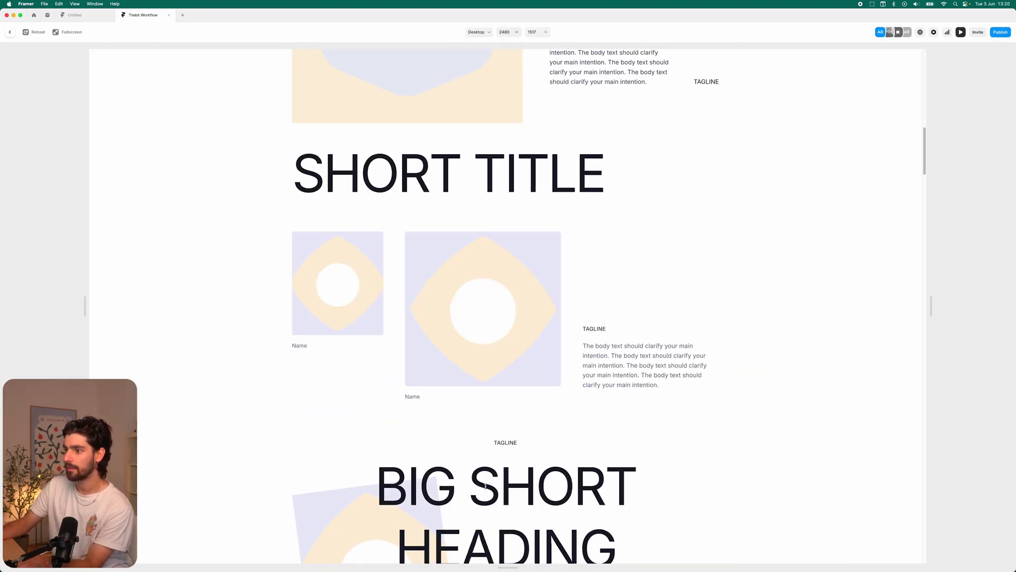
{"action": "scroll", "coordinate": [481, 400], "scroll_direction": "down", "scroll_amount": 7}
{"action": "key", "text": "Escape"}
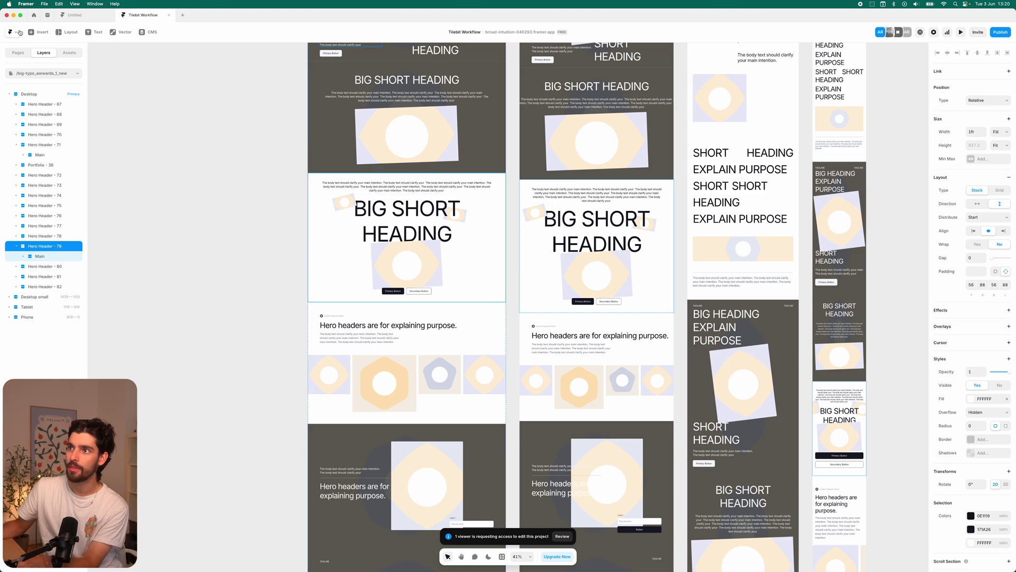
Paste the Hero Header - 79 section from the workflow project into the portfolio homepage, directly below the navigation.
{"action": "left_click", "coordinate": [79, 15]}
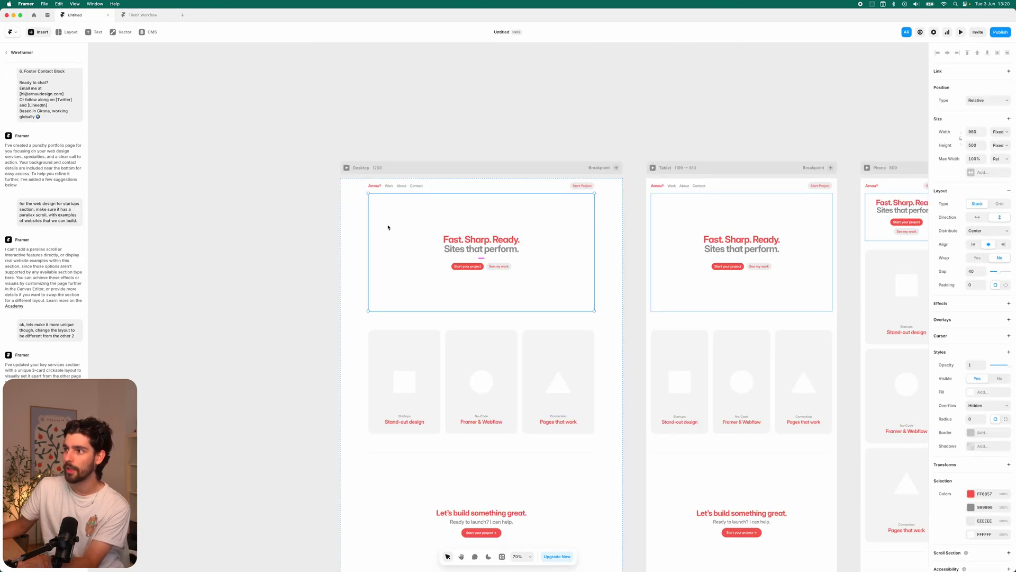
{"action": "left_click", "coordinate": [387, 180]}
{"action": "key", "text": "super+v"}
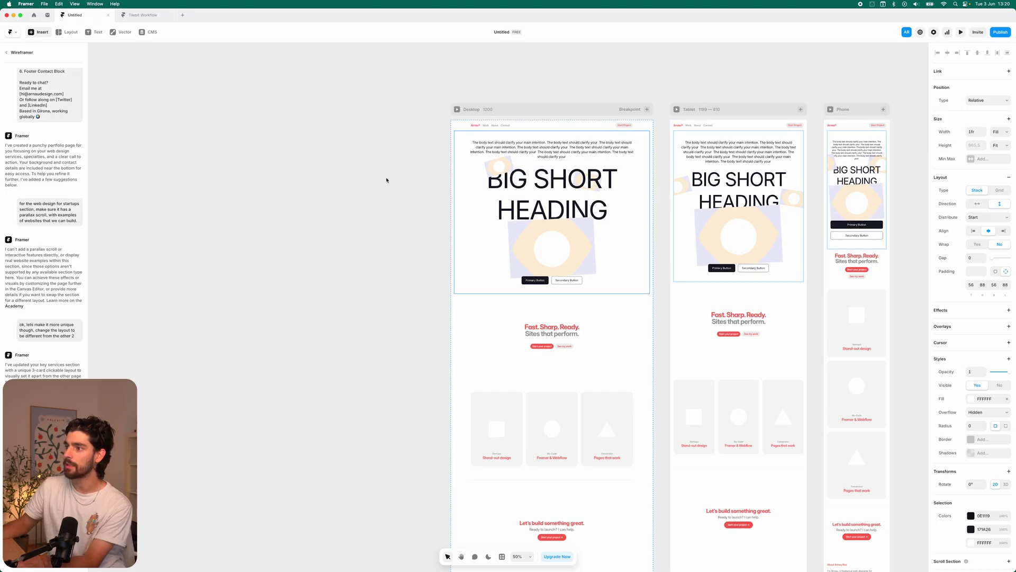
Replace the new hero's BIG SHORT HEADING text with "FAST. SHARP. READY".
{"action": "left_click", "coordinate": [552, 329]}
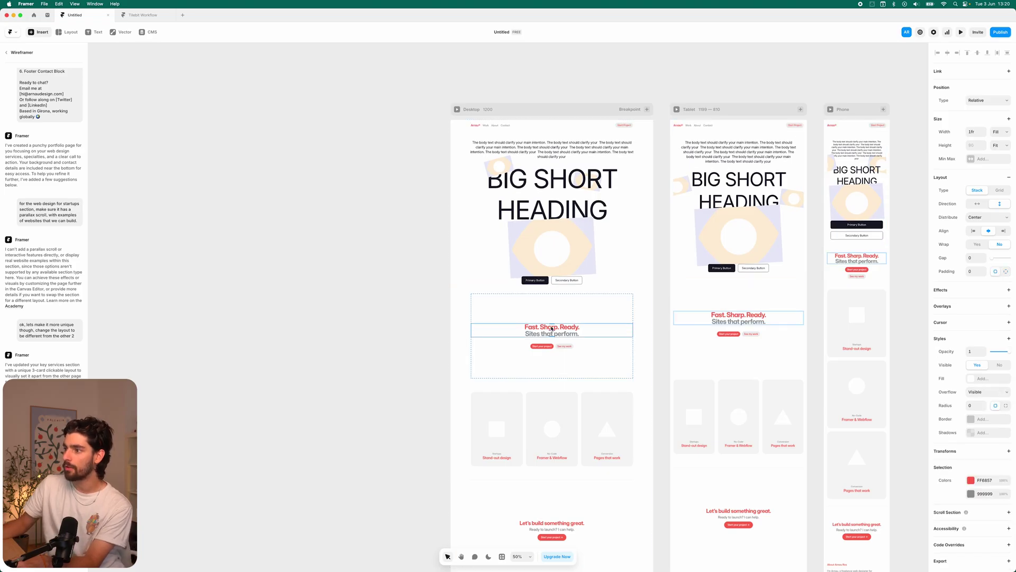
{"action": "double_click", "coordinate": [554, 181]}
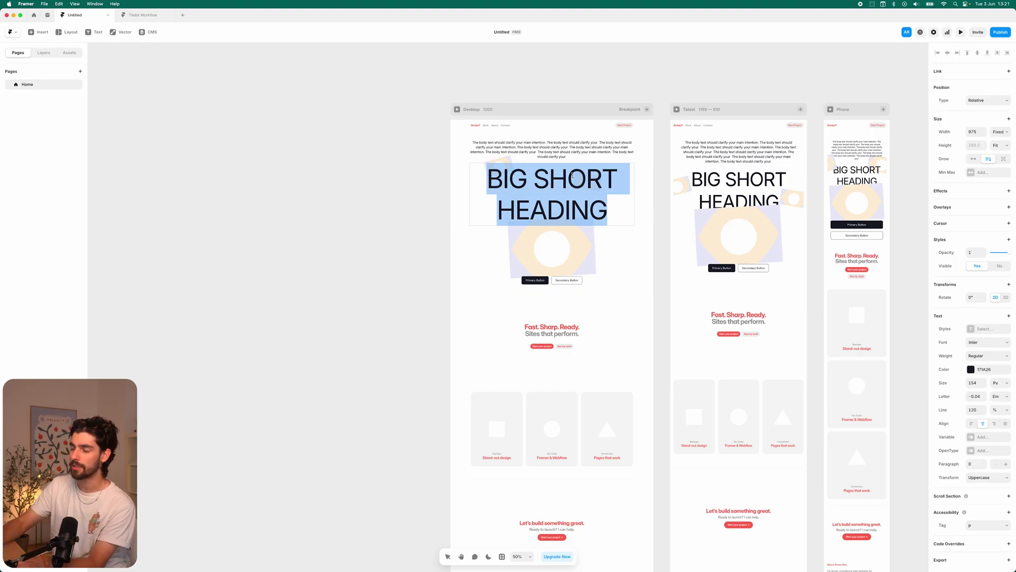
{"action": "type", "text": "FAST"}
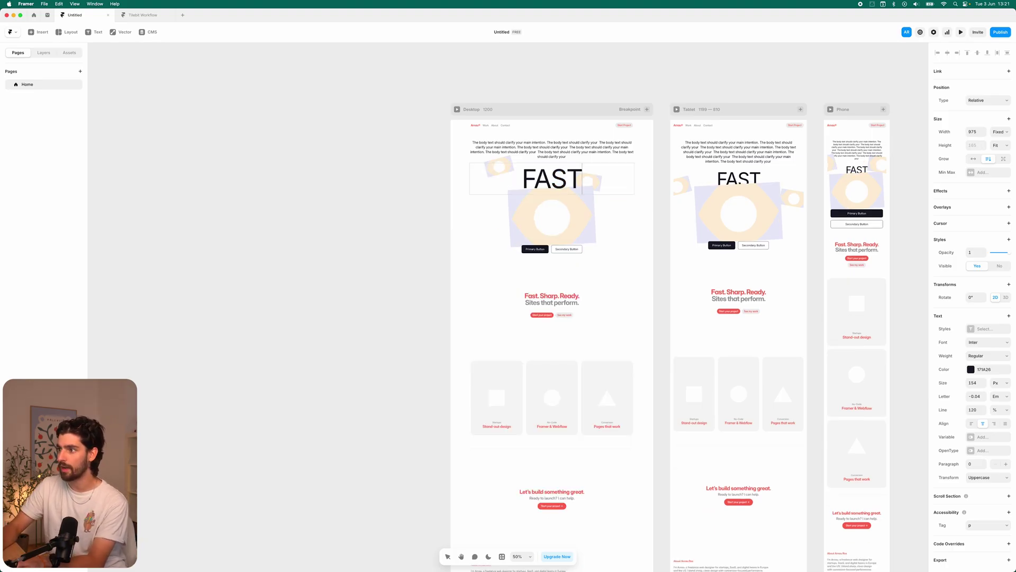
{"action": "type", "text": ". SHARP. Ready"}
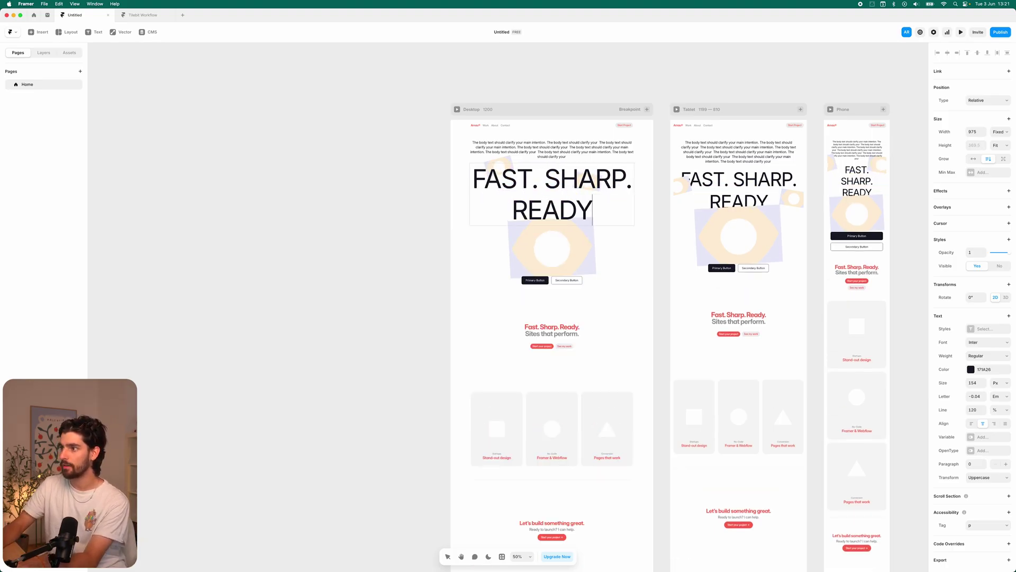
{"action": "key", "text": "Escape"}
Move the "Start your project" and "See my work" buttons into the new hero's button row and remove the old hero section.
{"action": "left_click", "coordinate": [588, 328]}
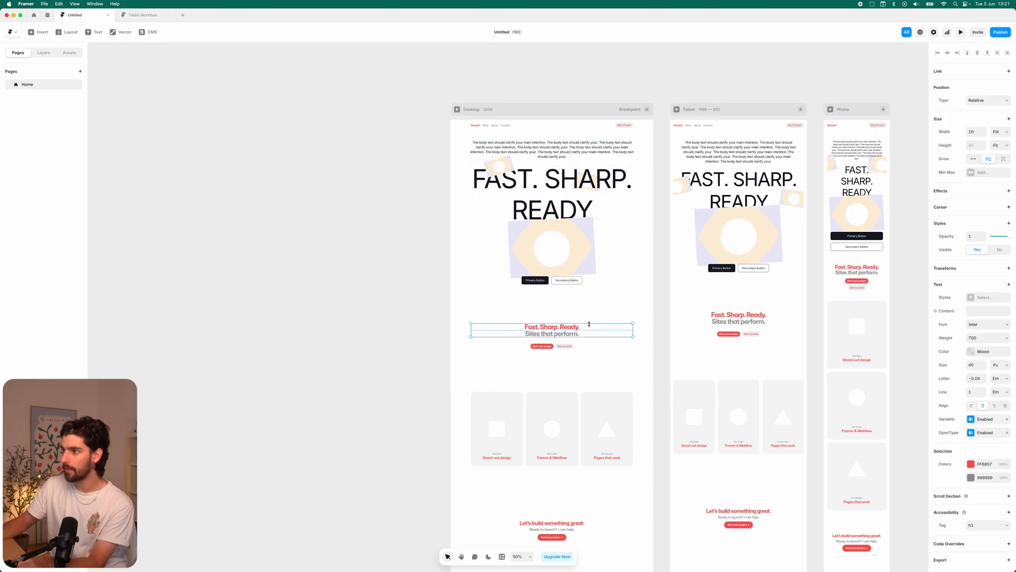
{"action": "left_click", "coordinate": [554, 346]}
{"action": "left_click", "coordinate": [609, 335]}
{"action": "left_click", "coordinate": [601, 367]}
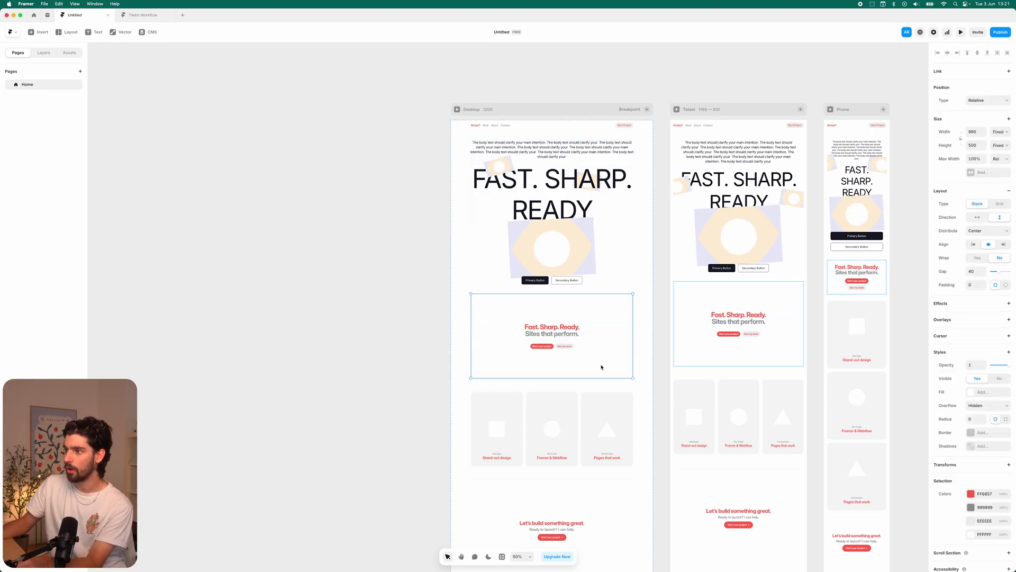
{"action": "key", "text": "super+x"}
{"action": "left_click", "coordinate": [590, 265]}
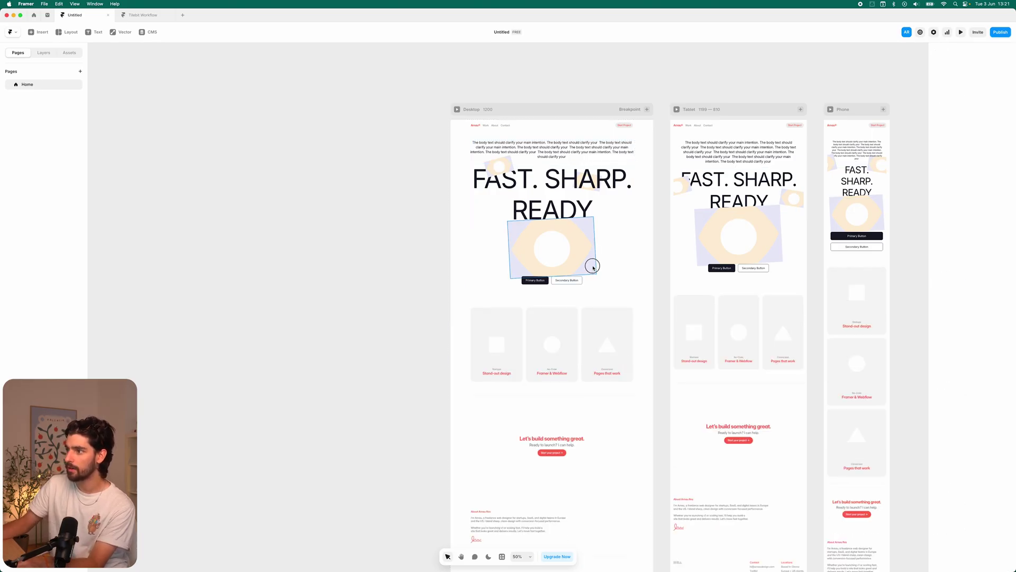
{"action": "key", "text": "super+v"}
{"action": "key", "text": "super+z"}
Delete the placeholder Primary Button and Secondary Button from the new hero.
{"action": "left_click", "coordinate": [553, 279]}
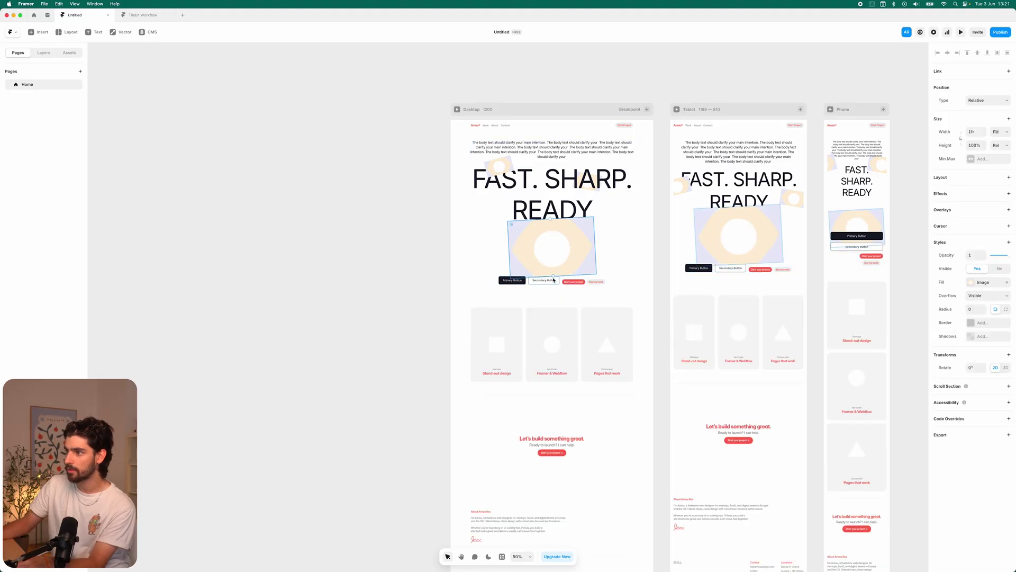
{"action": "left_click", "coordinate": [545, 282]}
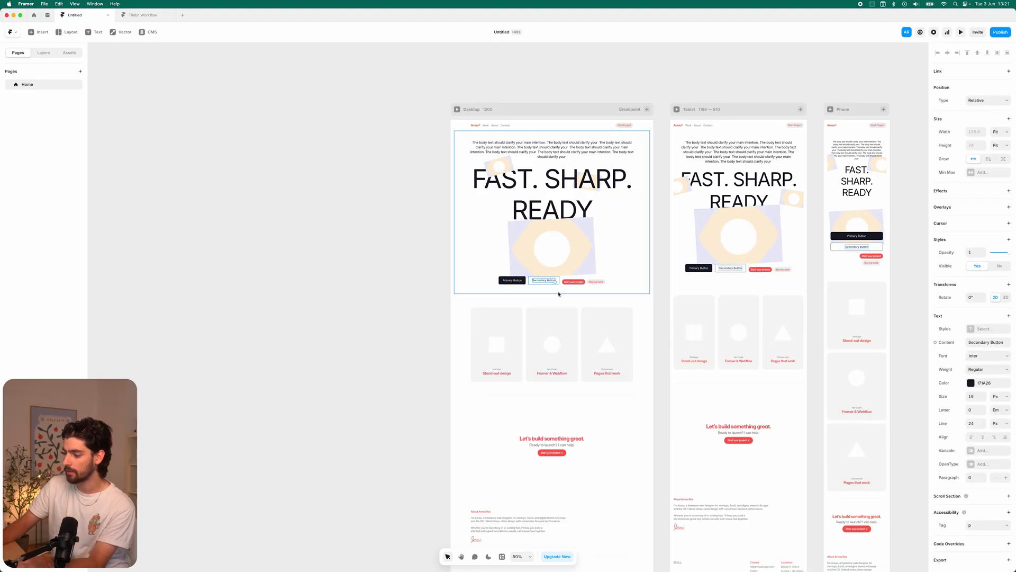
{"action": "key", "text": "BackSpace"}
{"action": "left_click", "coordinate": [529, 280]}
{"action": "key", "text": "BackSpace"}
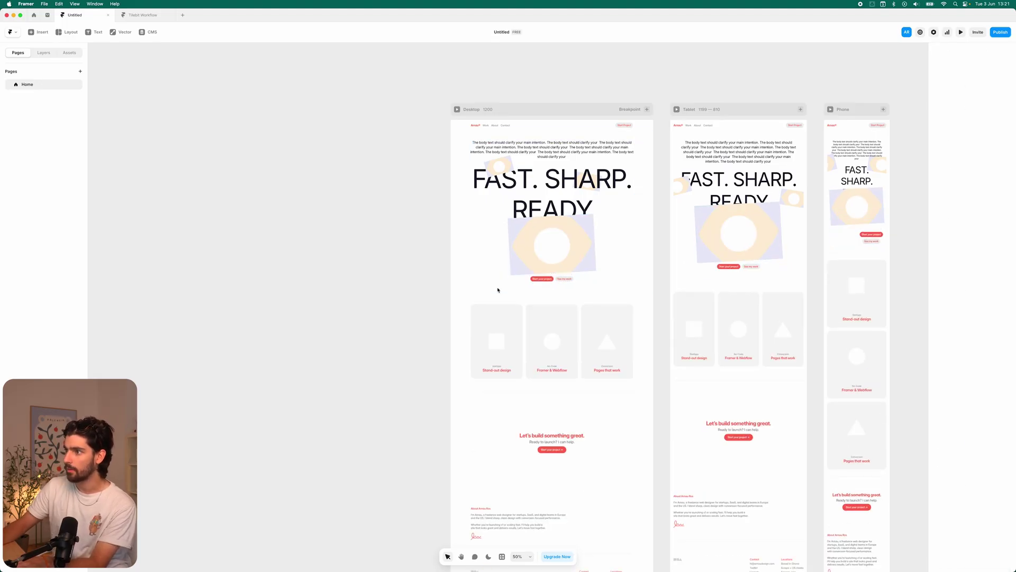
On the Phone breakpoint, centre-align the hero's button stack and set the "Start your project" button's width to Fill.
{"action": "left_click", "coordinate": [763, 258]}
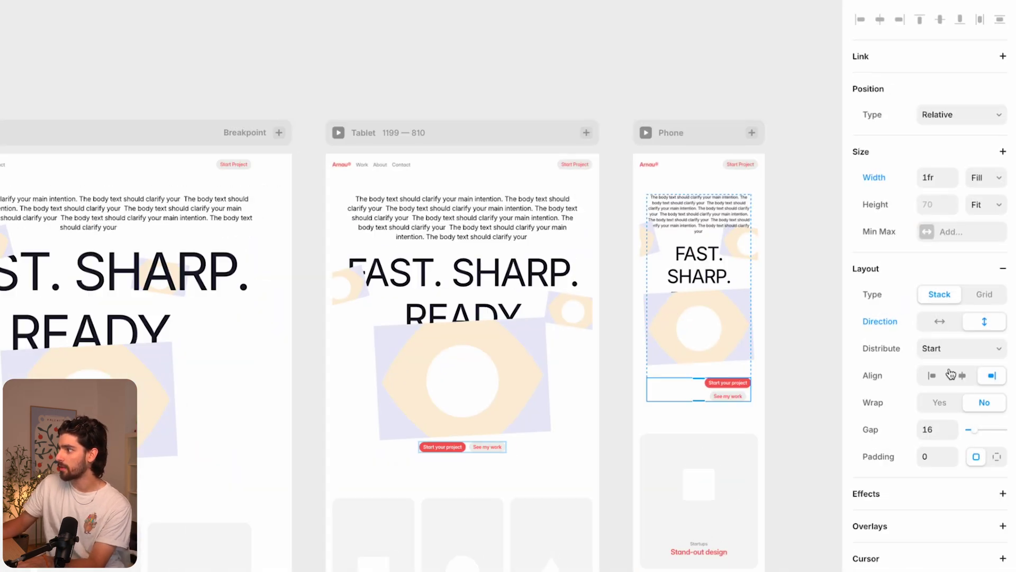
{"action": "left_click", "coordinate": [988, 231]}
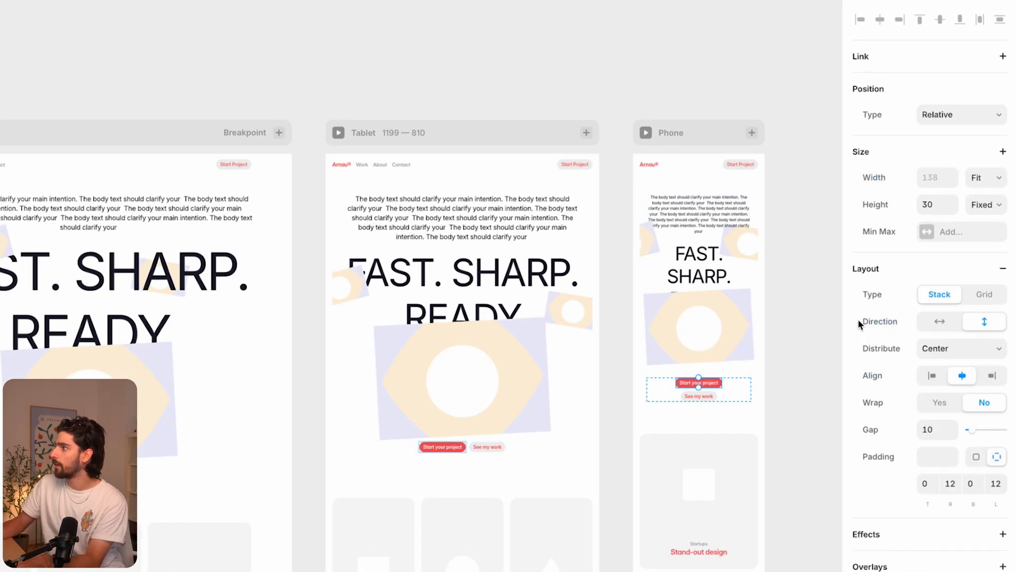
{"action": "left_click", "coordinate": [982, 179]}
{"action": "left_click", "coordinate": [993, 163]}
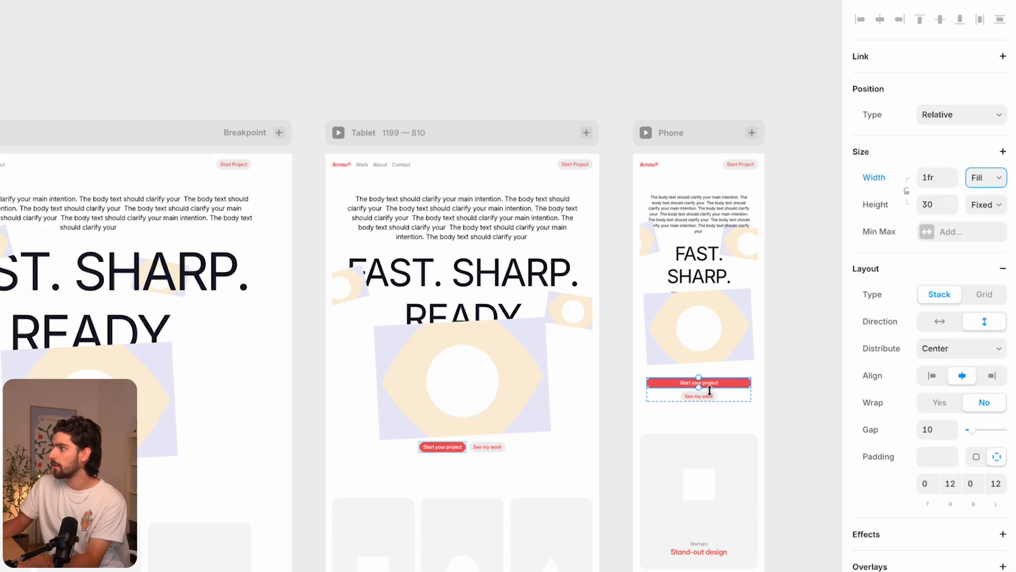
Set the Phone hero's "See my work" button width to Fill and look over the page.
{"action": "left_click", "coordinate": [714, 396]}
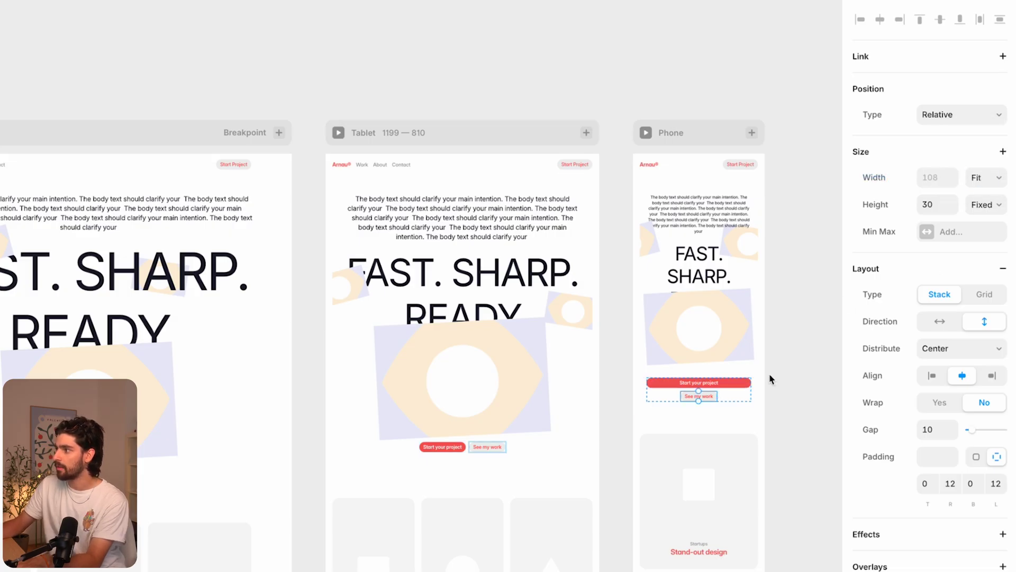
{"action": "left_click", "coordinate": [1002, 152]}
{"action": "left_click", "coordinate": [1008, 206]}
{"action": "left_click", "coordinate": [988, 178]}
{"action": "left_click", "coordinate": [991, 163]}
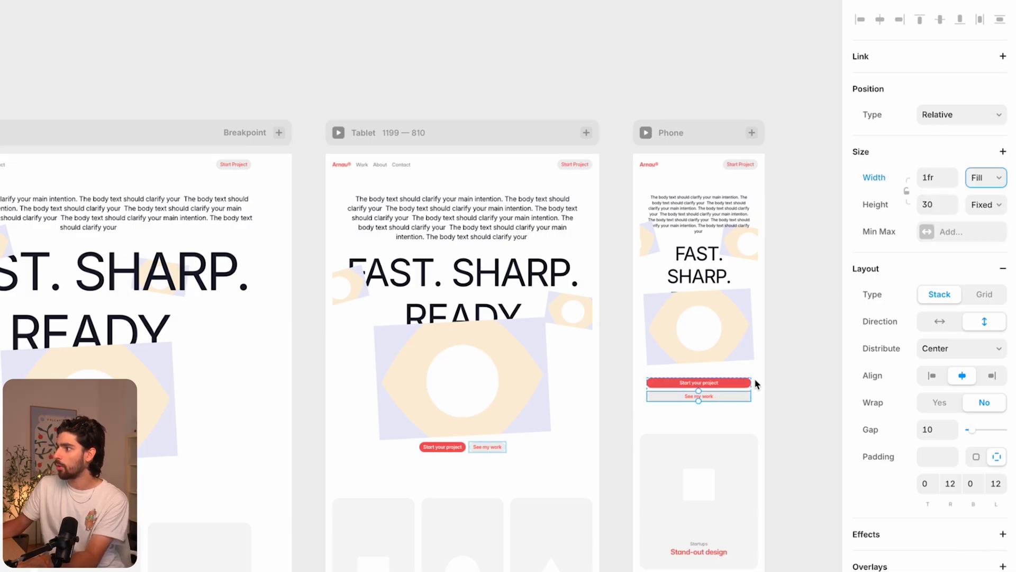
{"action": "left_click", "coordinate": [788, 336]}
{"action": "scroll", "coordinate": [705, 323], "scroll_direction": "down", "scroll_amount": 3}
{"action": "scroll", "coordinate": [706, 322], "scroll_direction": "up", "scroll_amount": 4}
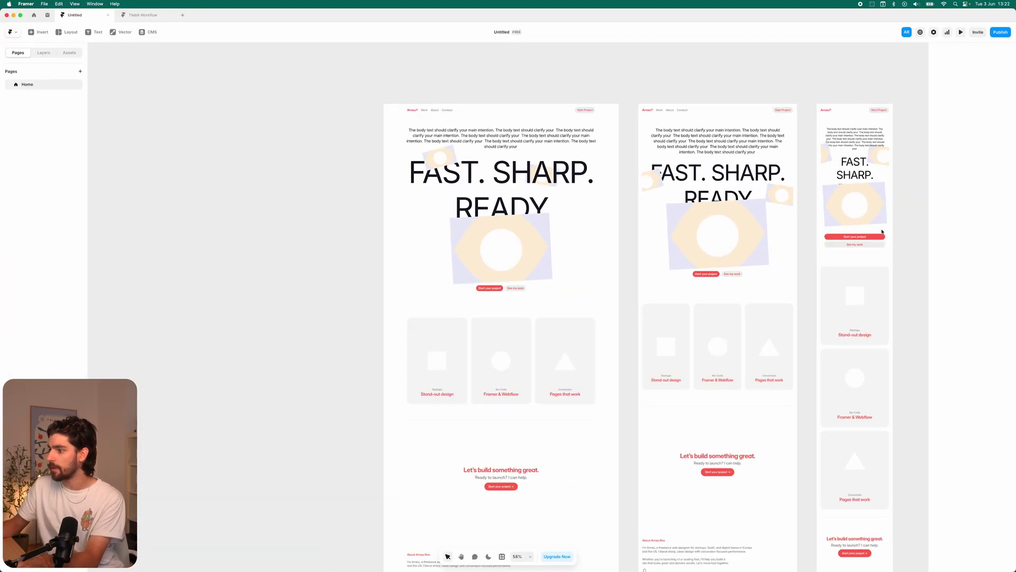
{"action": "scroll", "coordinate": [639, 259], "scroll_direction": "down", "scroll_amount": 3}
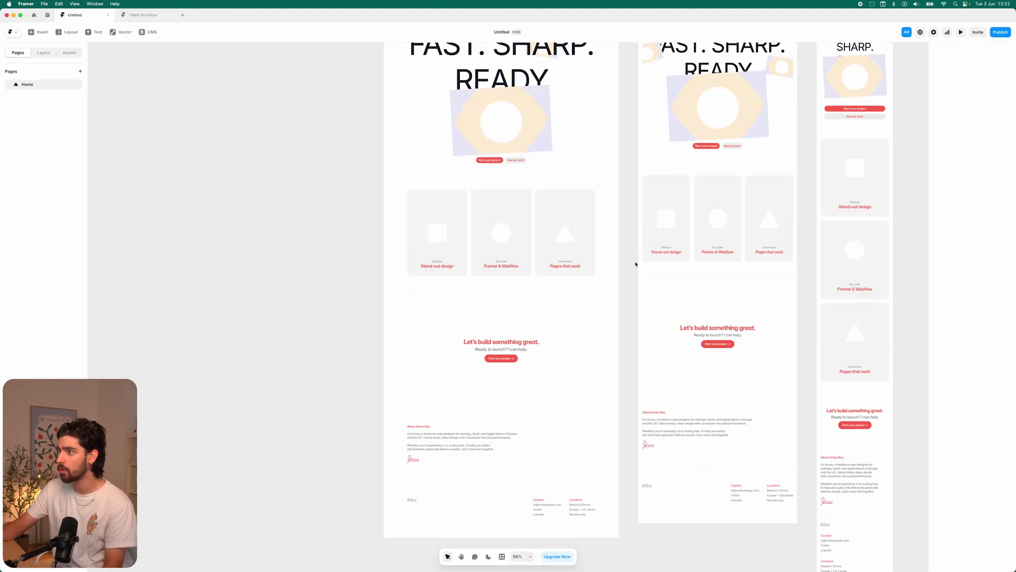
{"action": "scroll", "coordinate": [637, 266], "scroll_direction": "up", "scroll_amount": 4}
Capture a screenshot of the Desktop hero's body text and heading area.
{"action": "double_click", "coordinate": [447, 156]}
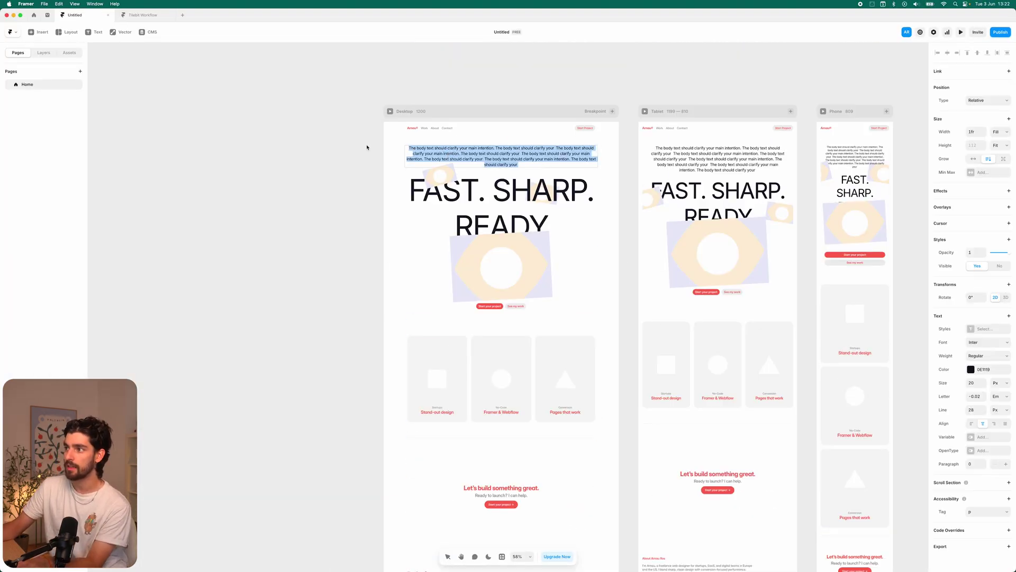
{"action": "key", "text": "super+Tab"}
{"action": "left_click", "coordinate": [419, 82]}
{"action": "key", "text": "Escape"}
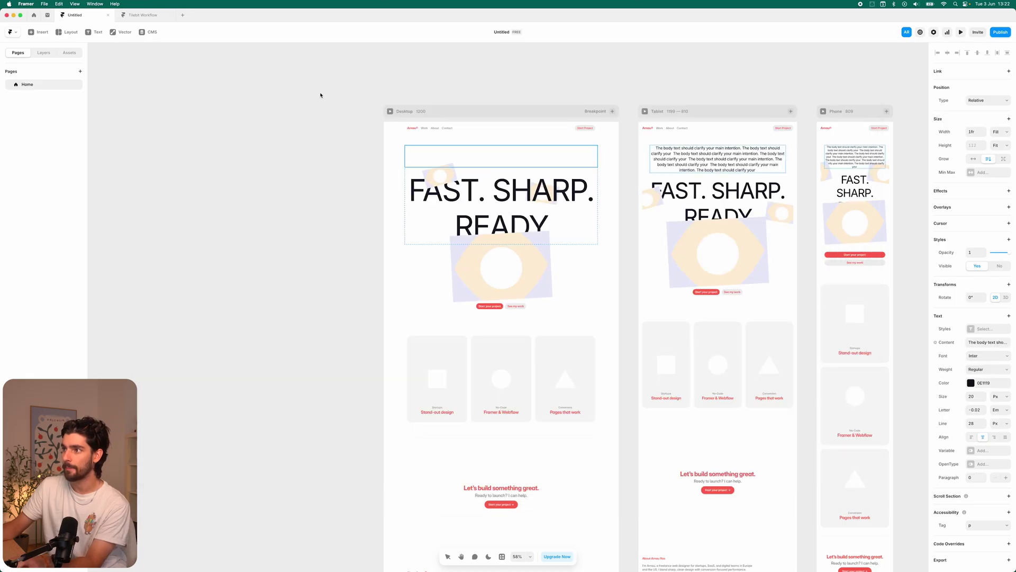
{"action": "key", "text": "super+shift+4"}
{"action": "left_click_drag", "start_coordinate": [350, 82], "coordinate": [640, 279]}
In ChatGPT, attach the hero screenshot and send the prompt "i have this copy here, create something that intruiges my future clients".
{"action": "key", "text": "super+Tab"}
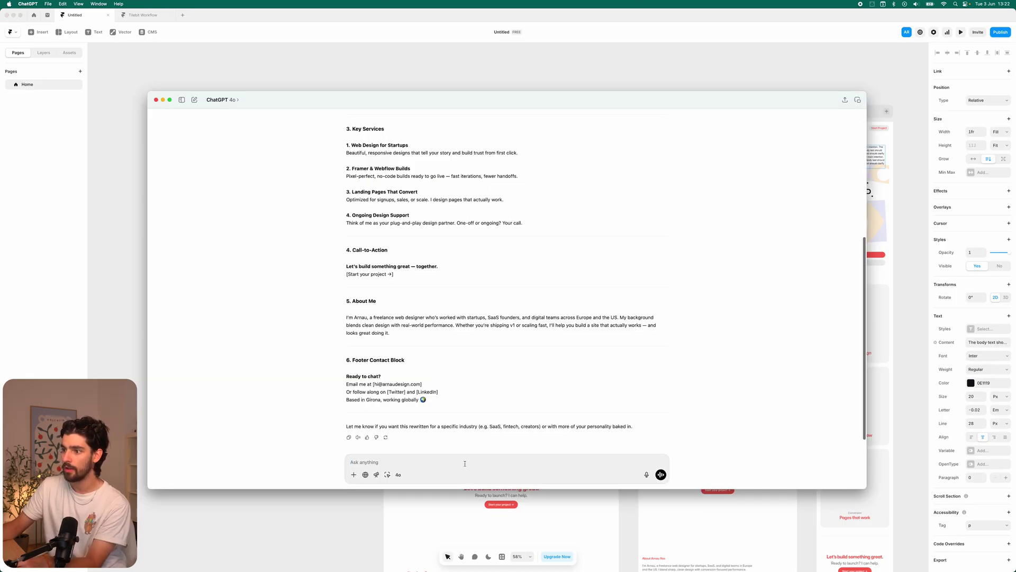
{"action": "key", "text": "super+v"}
{"action": "type", "text": "i have thi"}
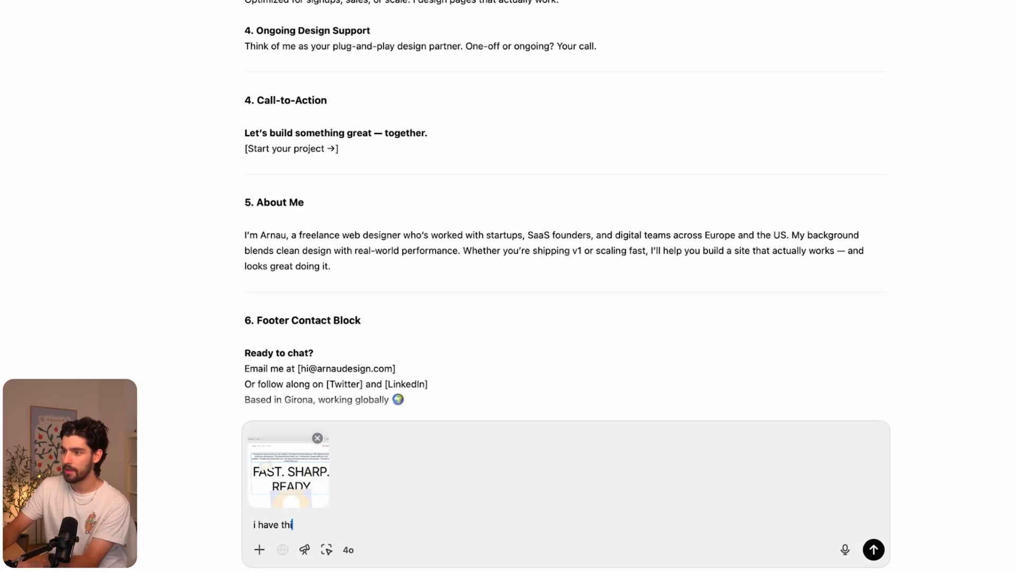
{"action": "type", "text": "s copy"}
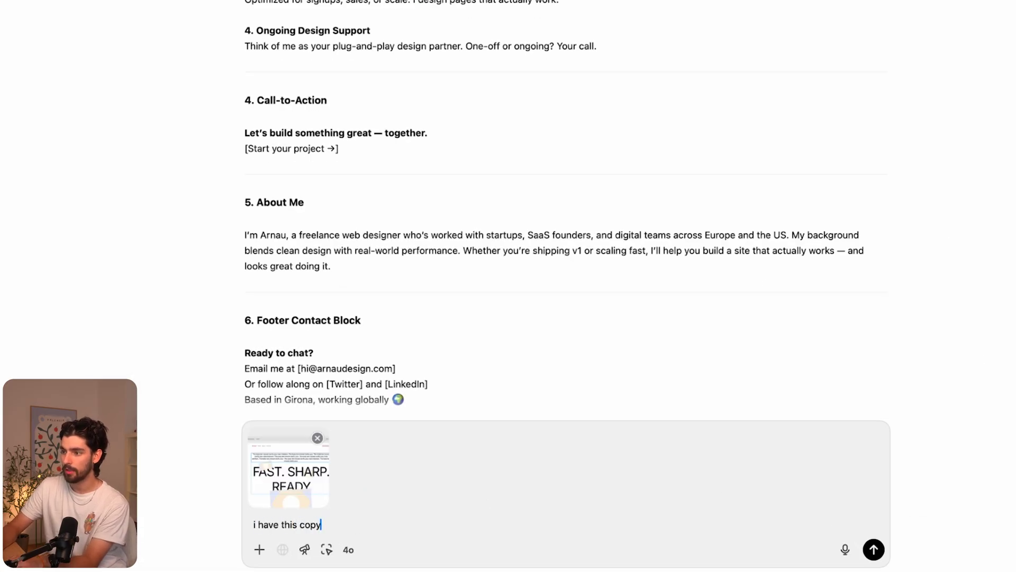
{"action": "type", "text": " here, create something t"}
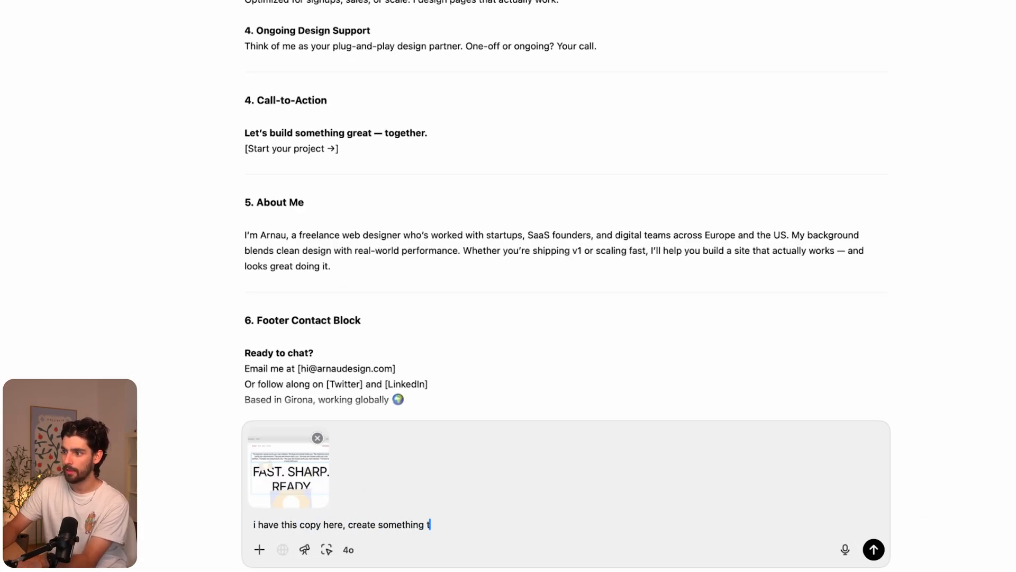
{"action": "type", "text": "hat intruiges "}
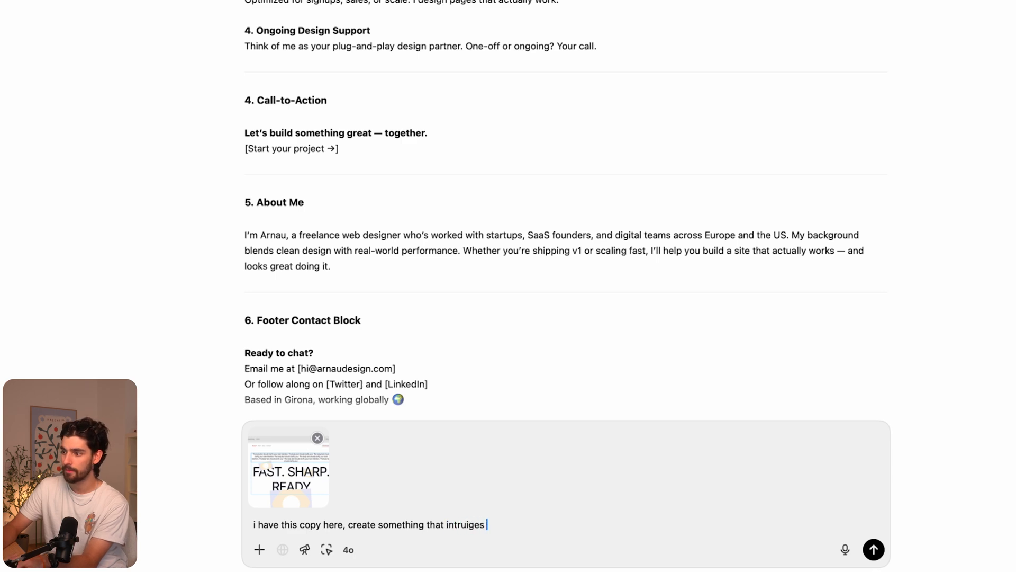
{"action": "type", "text": "my "}
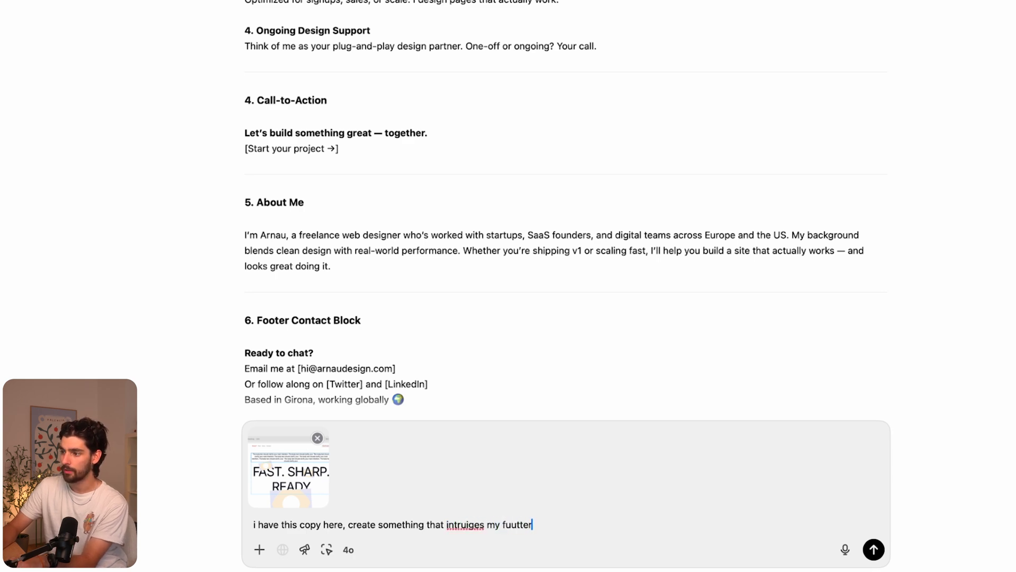
{"action": "type", "text": "future clients"}
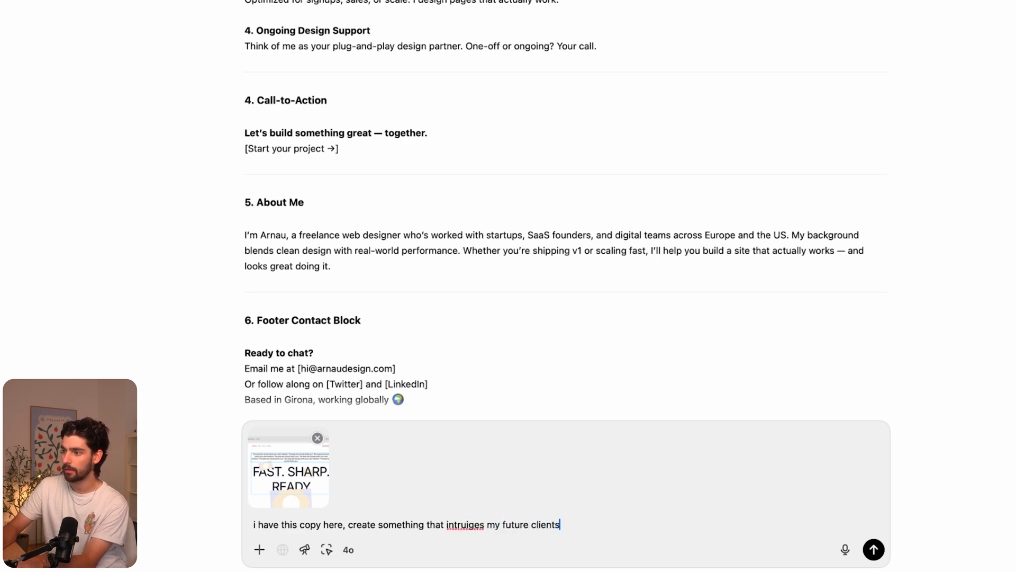
{"action": "key", "text": "Return"}
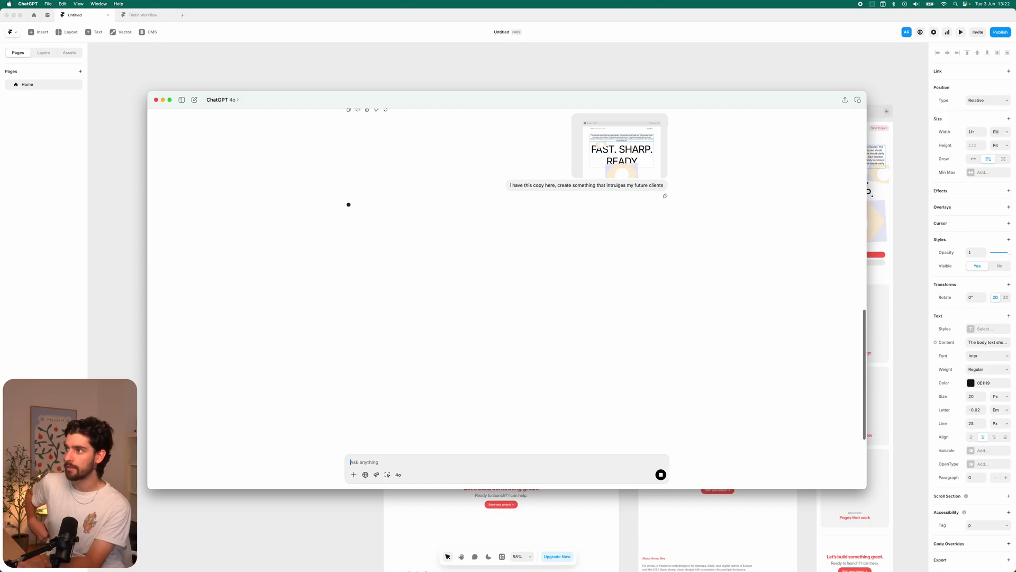
In Framer, replace the Desktop hero's body text with the generated copy starting "You've got a product to launch" and change its dash to a comma.
{"action": "key", "text": "super+Tab"}
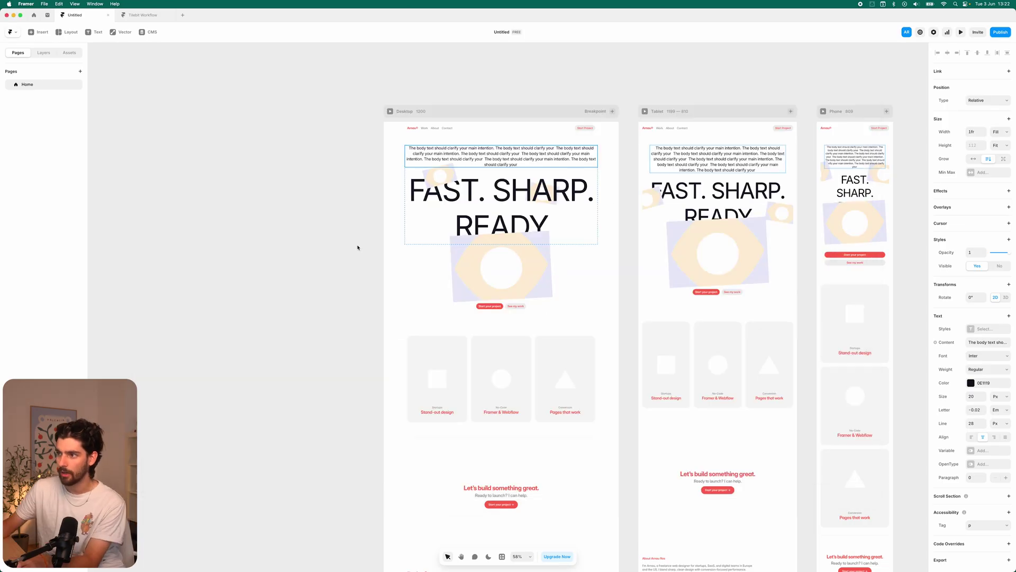
{"action": "double_click", "coordinate": [473, 151]}
{"action": "key", "text": "super+v"}
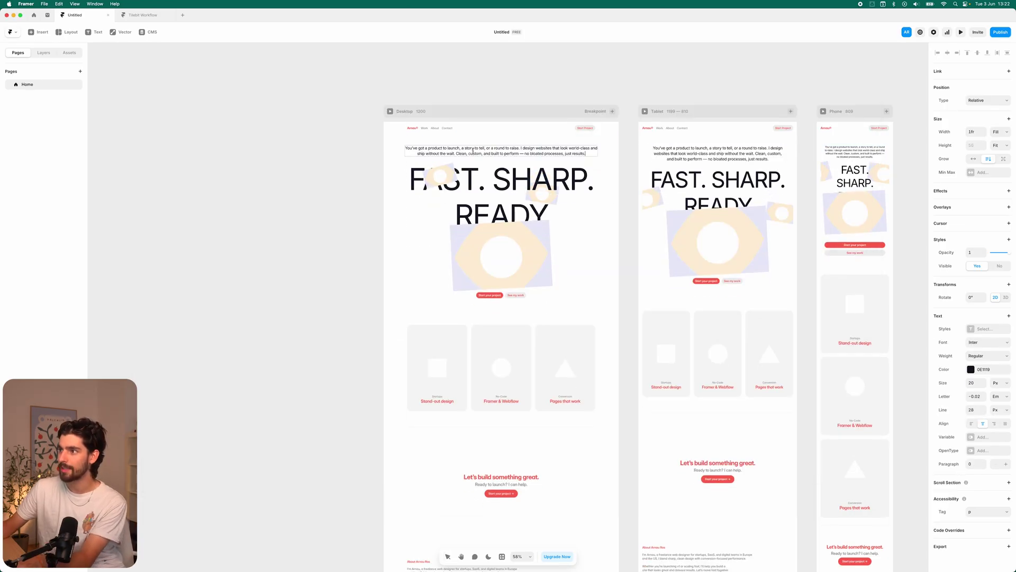
{"action": "scroll", "coordinate": [513, 151], "scroll_direction": "up", "scroll_amount": 3}
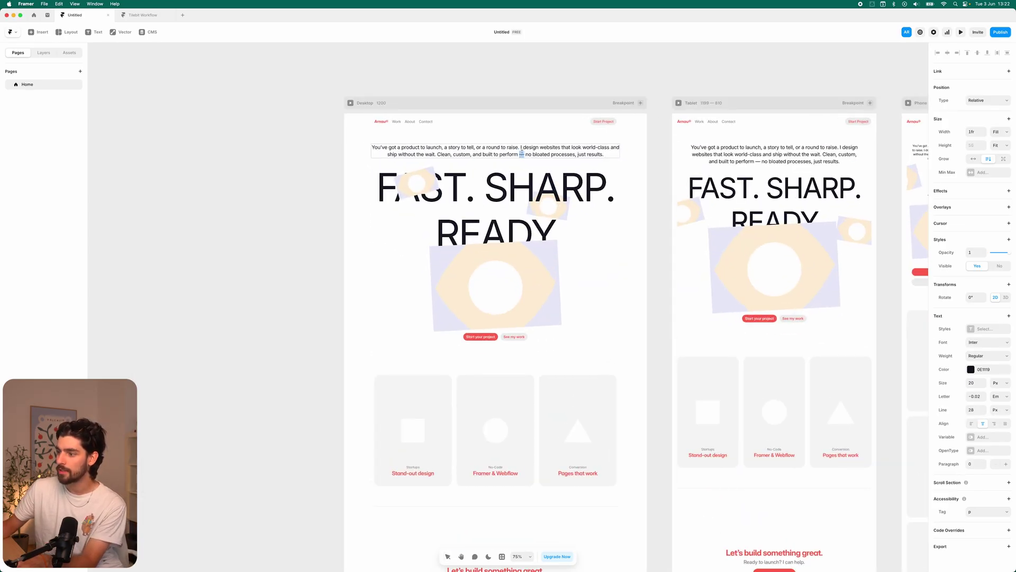
{"action": "key", "text": "BackSpace"}
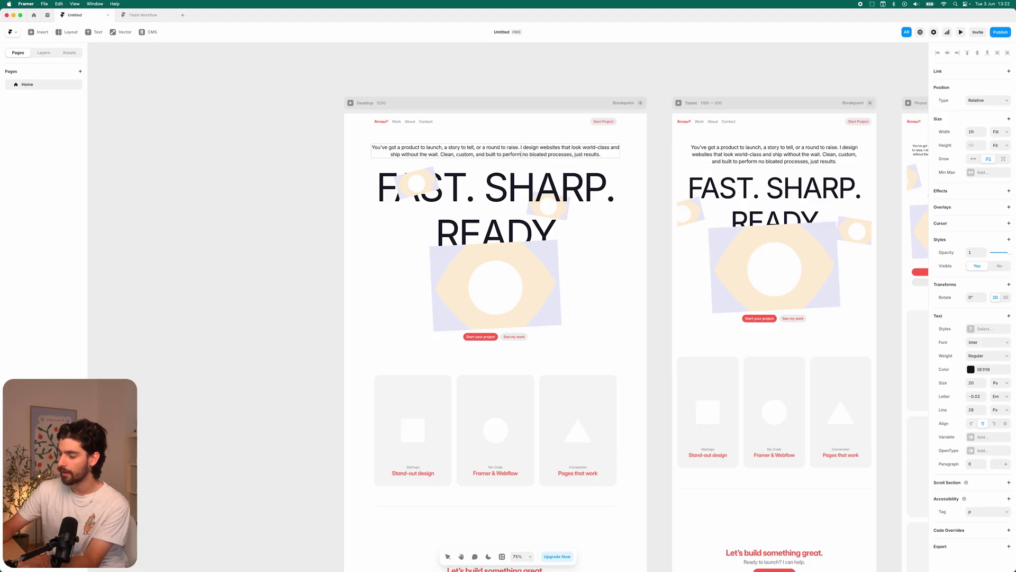
{"action": "type", "text": ","}
{"action": "key", "text": "Escape"}
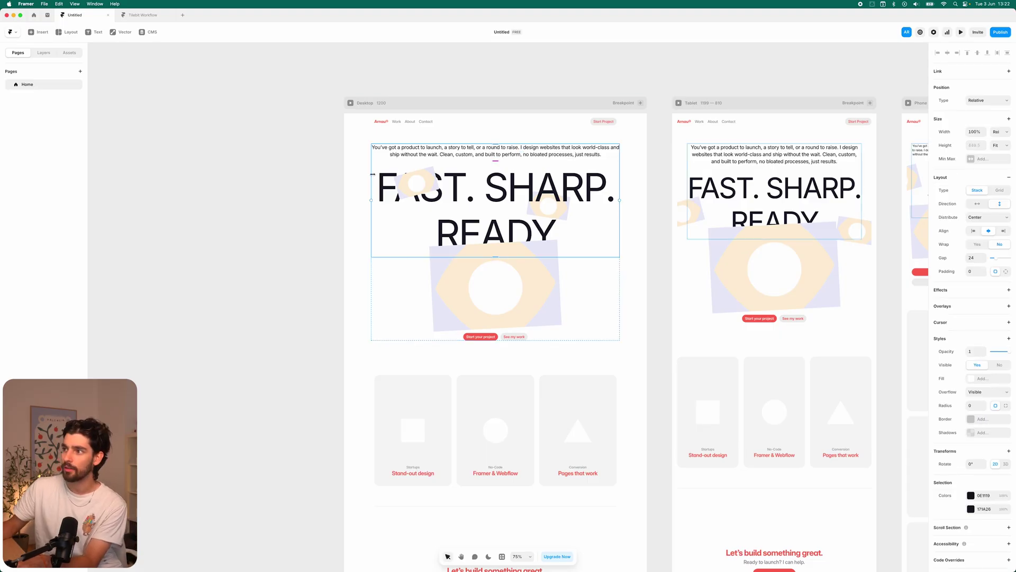
Preview the page and move the Desktop hero's Image 2 down and left, to 206 from the top and 58 from the left.
{"action": "key", "text": "super+p"}
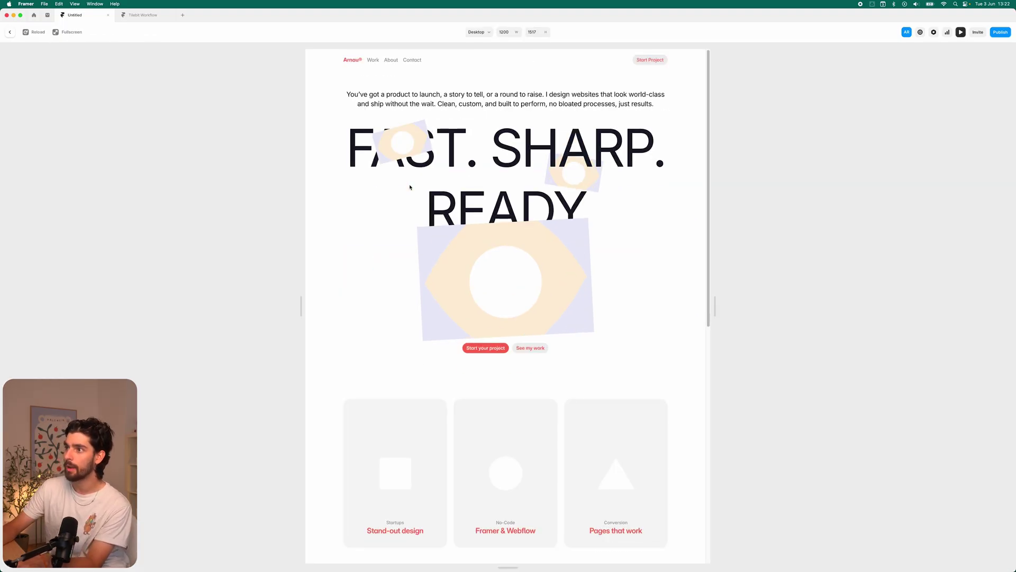
{"action": "key", "text": "Escape"}
{"action": "left_click", "coordinate": [38, 165]}
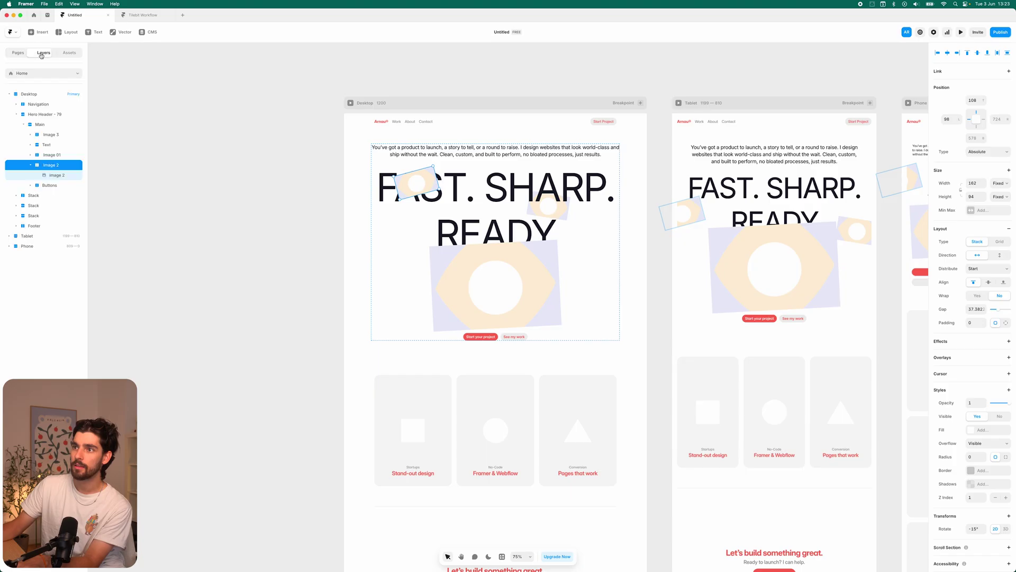
{"action": "left_click", "coordinate": [33, 165]}
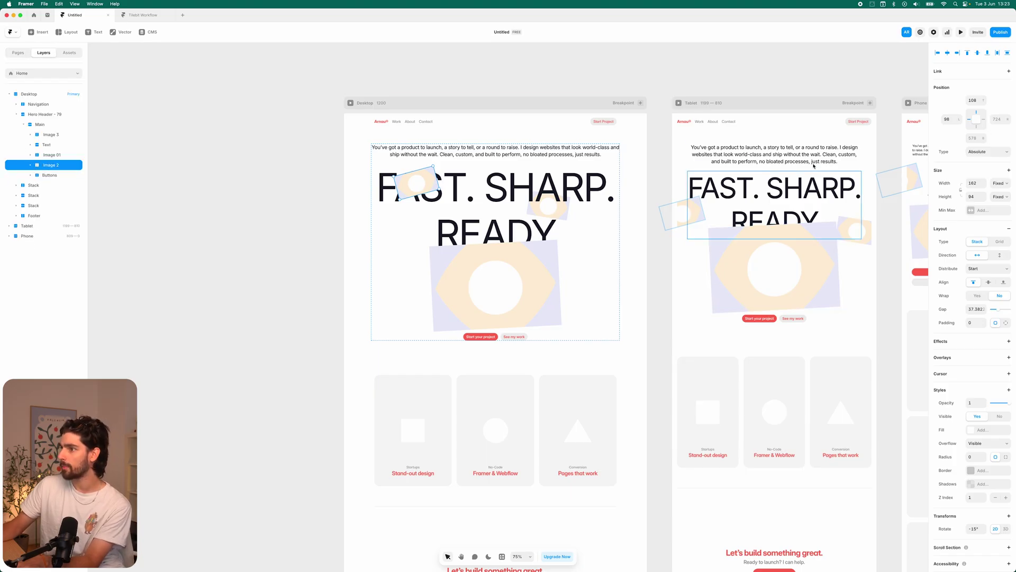
{"action": "key", "text": "shift+Down"}
{"action": "key", "text": "shift+Down"}
{"action": "key", "text": "shift+Down"}
{"action": "key", "text": "shift+Down"}
{"action": "key", "text": "shift+Down"}
{"action": "key", "text": "shift+Down"}
{"action": "key", "text": "shift+Down"}
{"action": "key", "text": "shift+Down"}
{"action": "key", "text": "shift+Down"}
{"action": "key", "text": "shift+Down"}
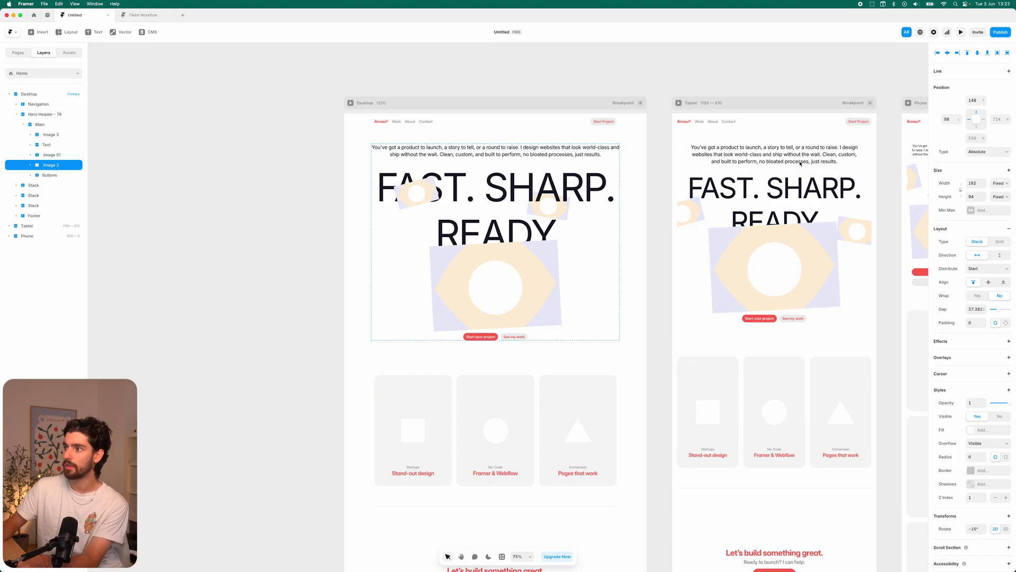
{"action": "key", "text": "shift+Left"}
{"action": "key", "text": "shift+Left"}
{"action": "key", "text": "shift+Left"}
{"action": "key", "text": "shift+Left"}
{"action": "scroll", "coordinate": [646, 187], "scroll_direction": "right", "scroll_amount": 2}
{"action": "scroll", "coordinate": [647, 186], "scroll_direction": "right", "scroll_amount": 3}
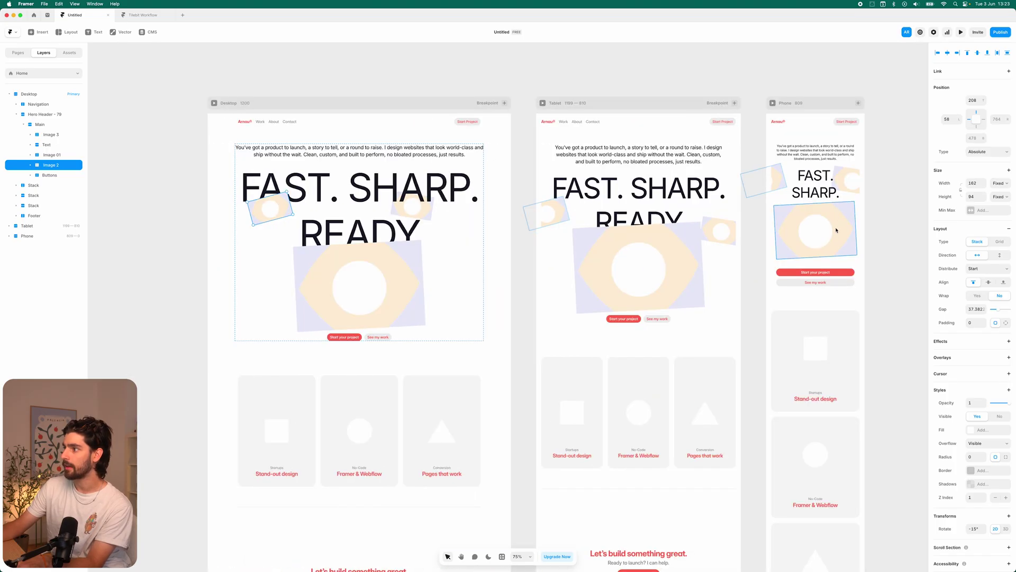
On the Phone breakpoint, shift the large hero image down and to the left so it clears the heading.
{"action": "left_click", "coordinate": [839, 229]}
{"action": "key", "text": "Escape"}
{"action": "key", "text": "shift+Down"}
{"action": "key", "text": "shift+Down"}
{"action": "key", "text": "shift+Down"}
{"action": "key", "text": "shift+Left"}
{"action": "key", "text": "shift+Left"}
{"action": "key", "text": "shift+Left"}
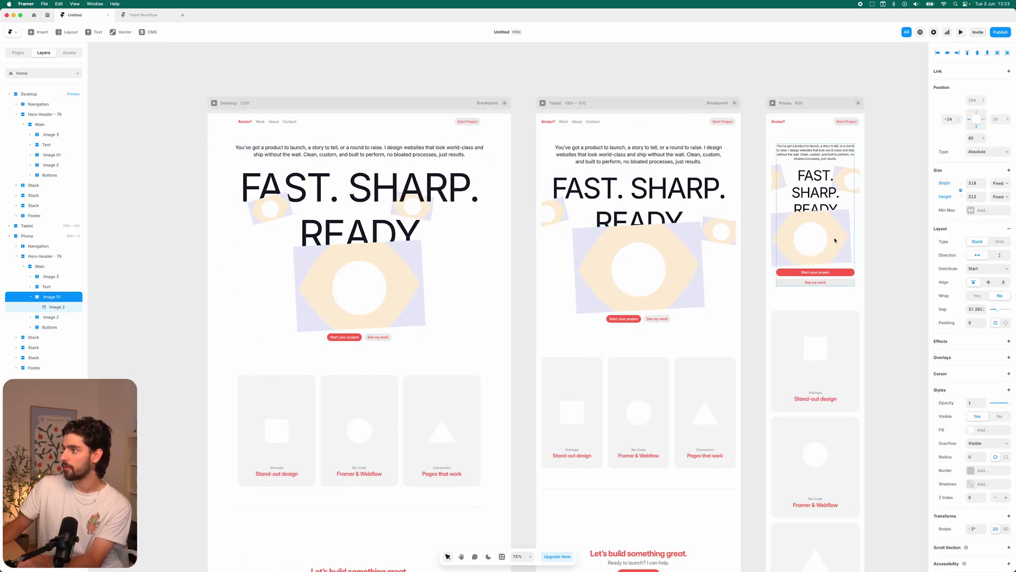
{"action": "key", "text": "shift+Down"}
{"action": "key", "text": "shift+Down"}
{"action": "key", "text": "shift+Down"}
{"action": "key", "text": "shift+Down"}
{"action": "key", "text": "shift+Left"}
{"action": "key", "text": "shift+Left"}
{"action": "key", "text": "shift+Left"}
{"action": "key", "text": "shift+Left"}
{"action": "key", "text": "Escape"}
{"action": "key", "text": "Escape"}
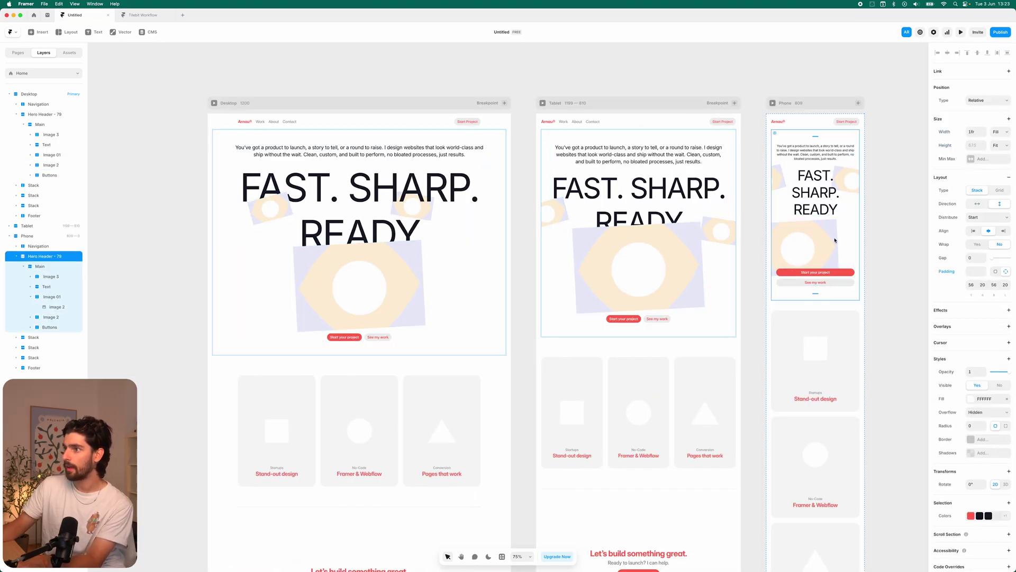
{"action": "left_click", "coordinate": [270, 91]}
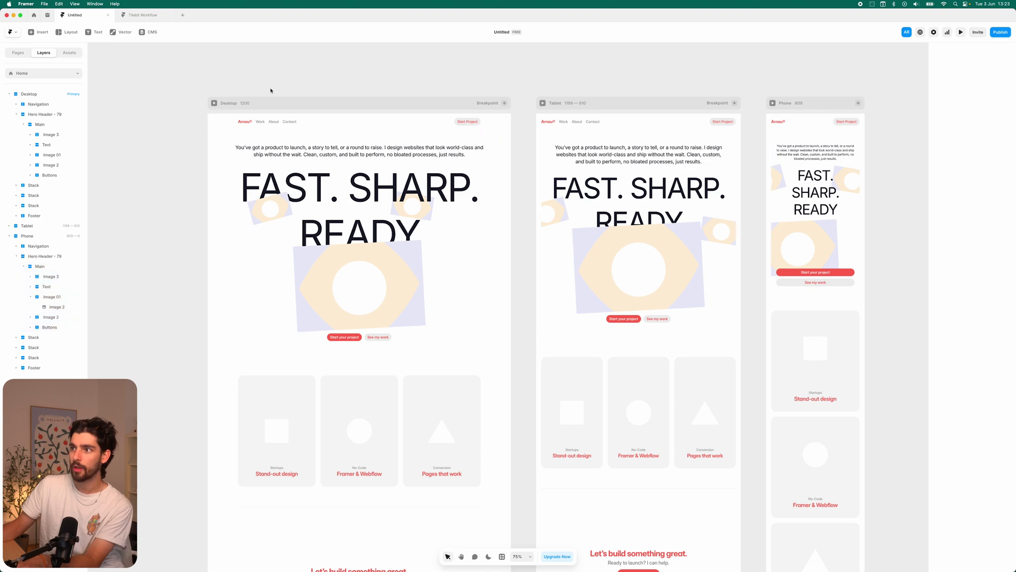
Set the Desktop breakpoint's right and left padding to 0.
{"action": "left_click", "coordinate": [265, 103]}
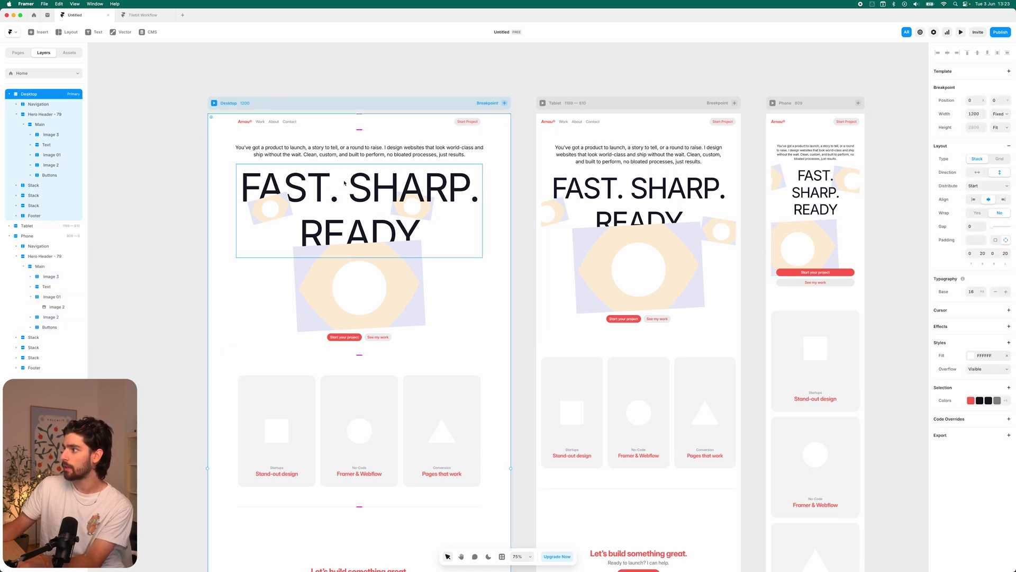
{"action": "left_click", "coordinate": [982, 254]}
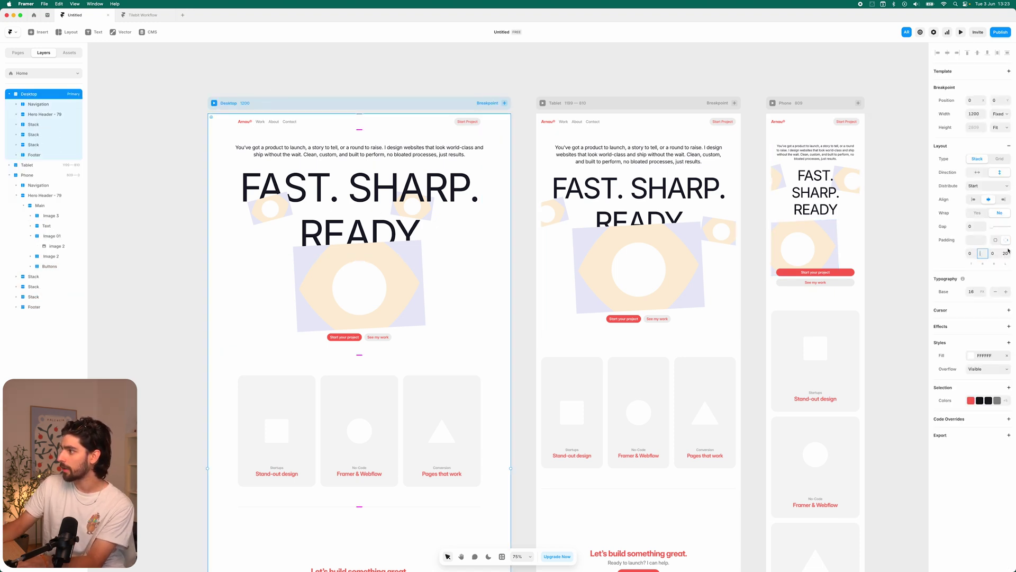
{"action": "type", "text": "0"}
{"action": "key", "text": "Return"}
{"action": "key", "text": "super+a"}
{"action": "type", "text": "0"}
{"action": "key", "text": "Return"}
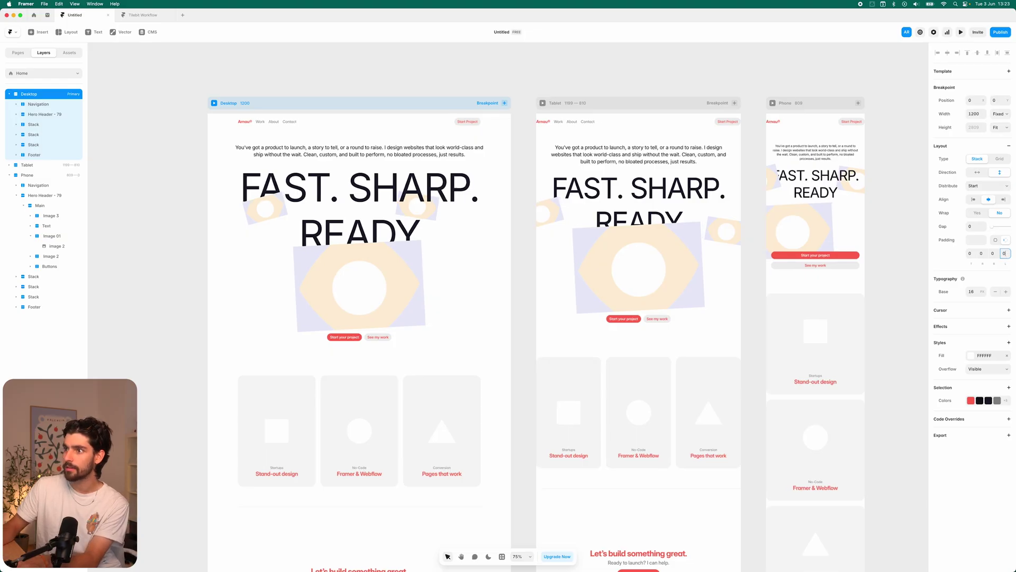
On the Phone hero, nudge the small left image further left and move the small right image down and right, to a right offset of -134.
{"action": "left_click", "coordinate": [815, 227]}
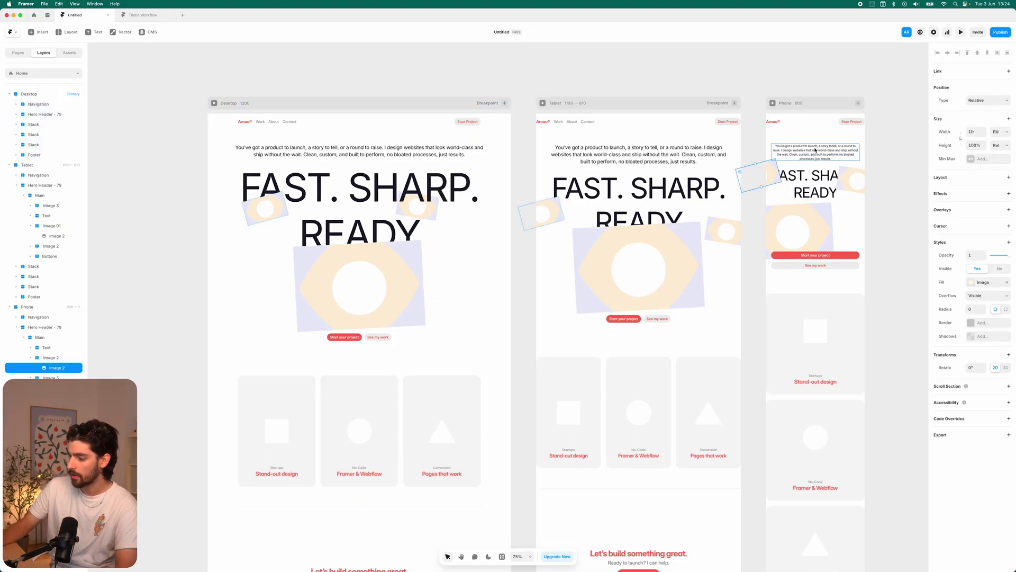
{"action": "key", "text": "Escape"}
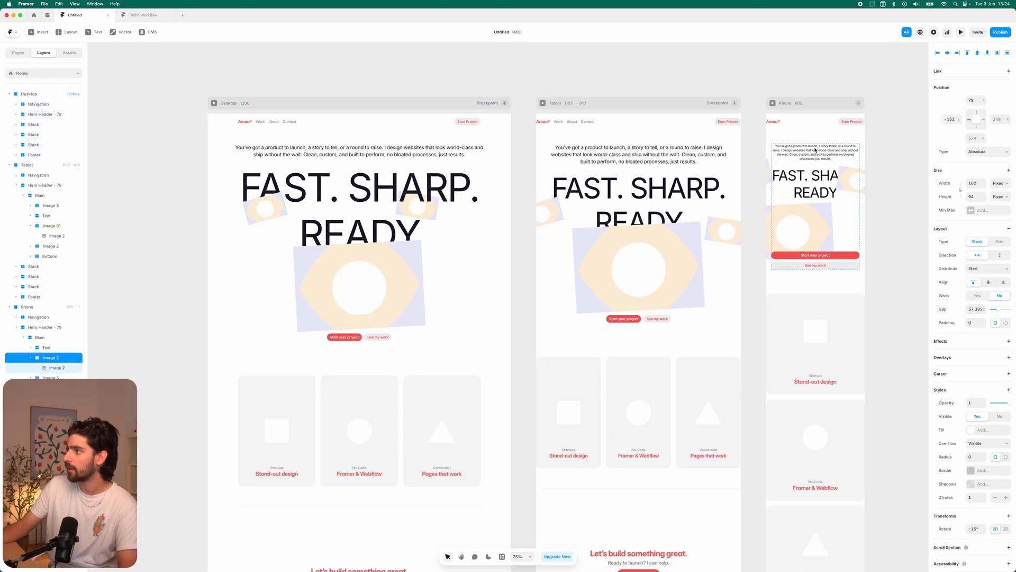
{"action": "left_click", "coordinate": [862, 175]}
{"action": "key", "text": "Escape"}
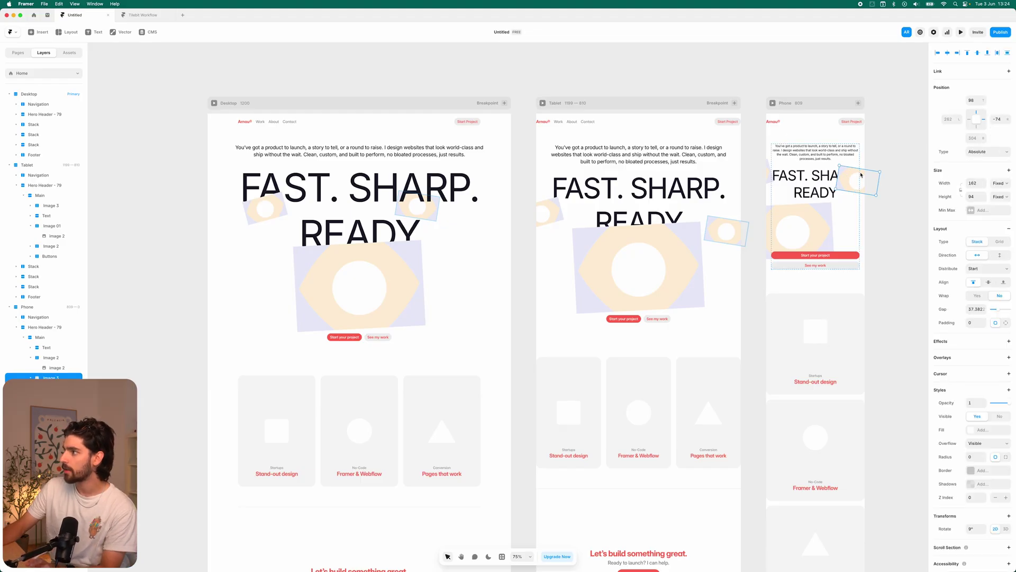
{"action": "key", "text": "shift+Right"}
{"action": "key", "text": "shift+Right"}
{"action": "key", "text": "shift+Down"}
{"action": "key", "text": "shift+Down"}
{"action": "key", "text": "shift+Down"}
{"action": "key", "text": "shift+Down"}
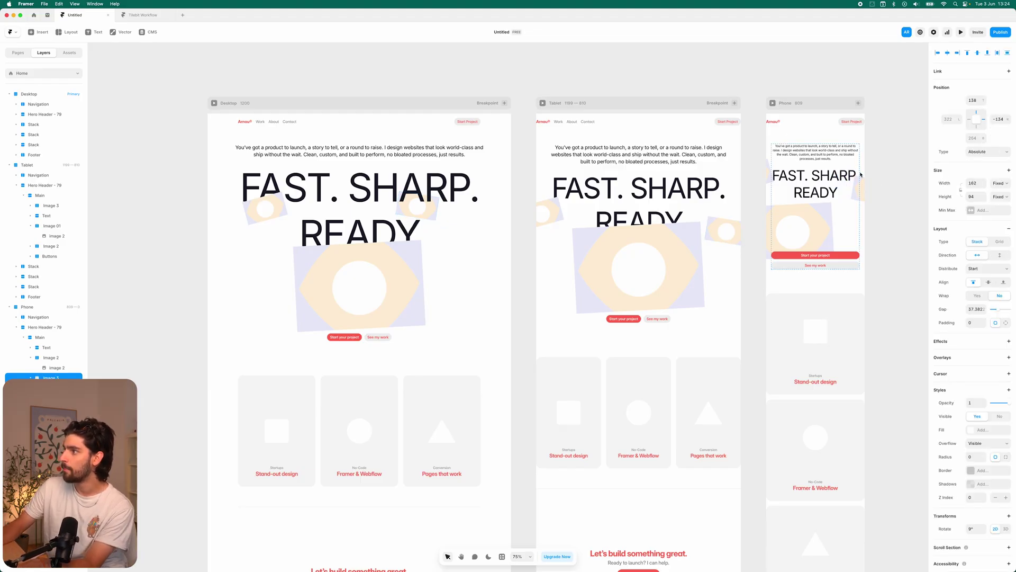
{"action": "key", "text": "Escape"}
{"action": "key", "text": "Escape"}
{"action": "key", "text": "Escape"}
{"action": "key", "text": "Escape"}
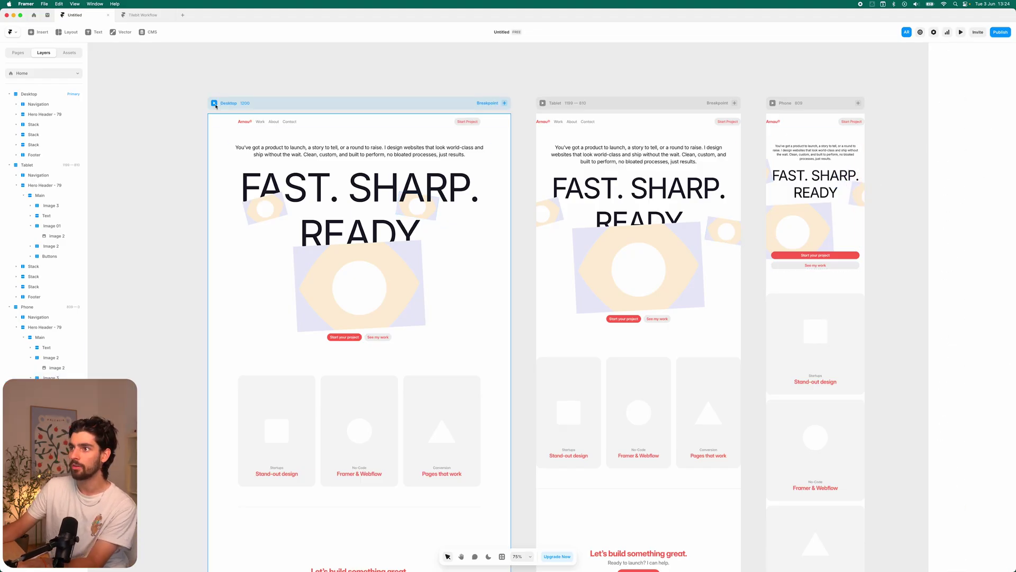
Preview the Desktop breakpoint and check the hero layout at a wider viewport.
{"action": "left_click", "coordinate": [214, 103]}
{"action": "left_click_drag", "start_coordinate": [718, 305], "coordinate": [767, 318]}
{"action": "key", "text": "Escape"}
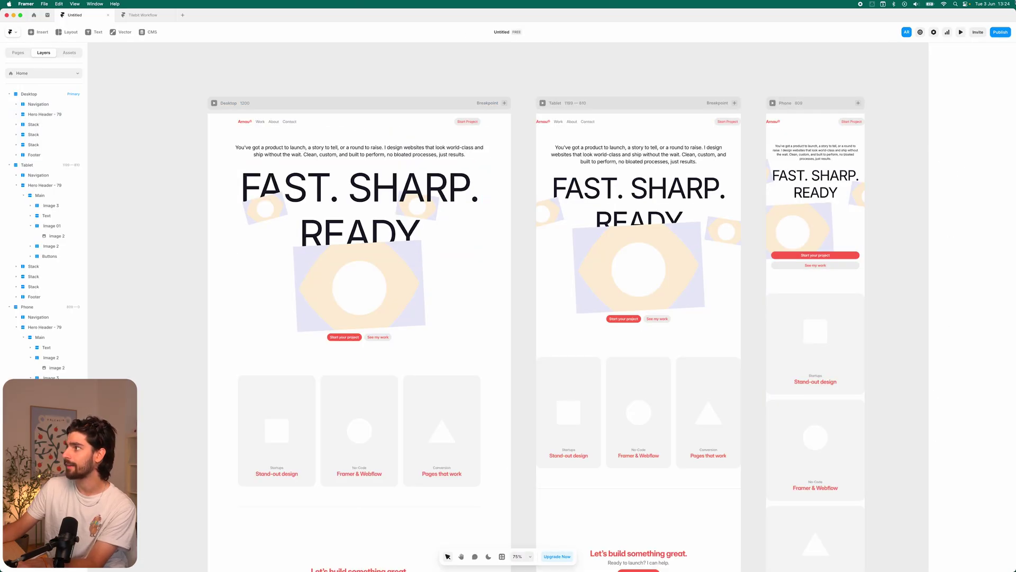
Publish the site and look over the live page in the browser.
{"action": "left_click", "coordinate": [1000, 31]}
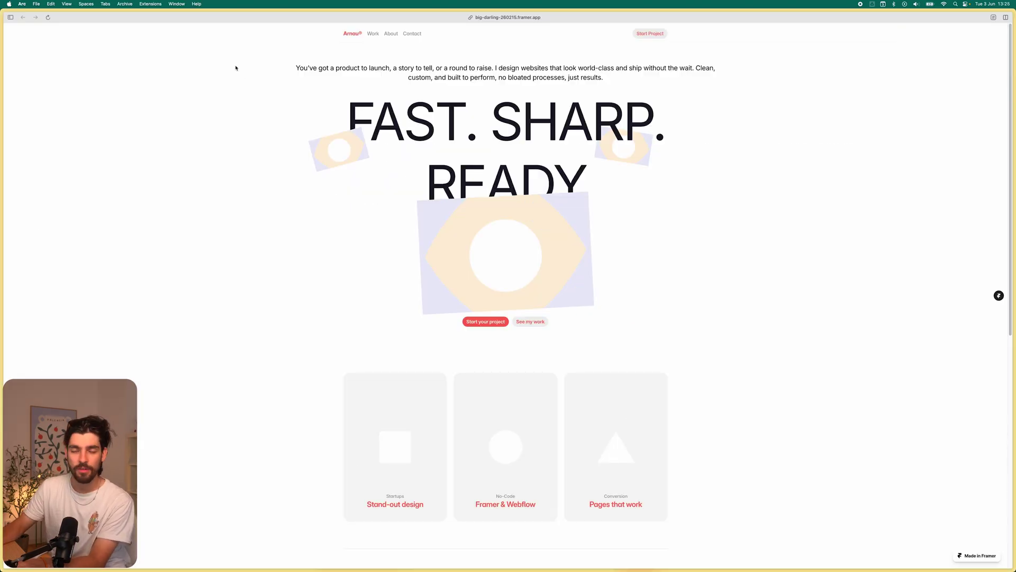
{"action": "scroll", "coordinate": [274, 222], "scroll_direction": "down", "scroll_amount": 5}
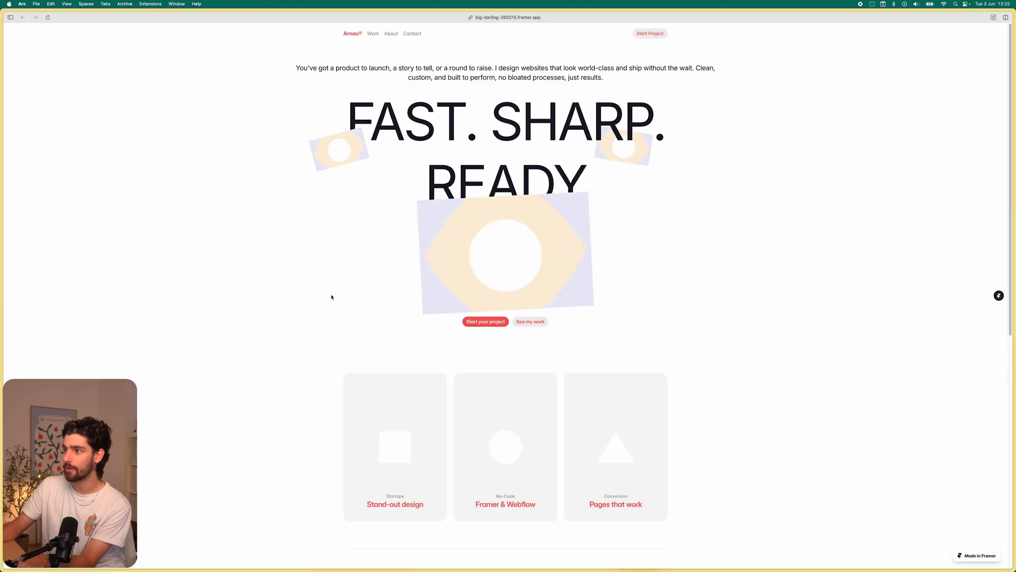
Switch to ChatGPT, attach the copied homepage screenshot and ask what images can be used for the bottom 3 sections.
{"action": "key", "text": "super+Tab"}
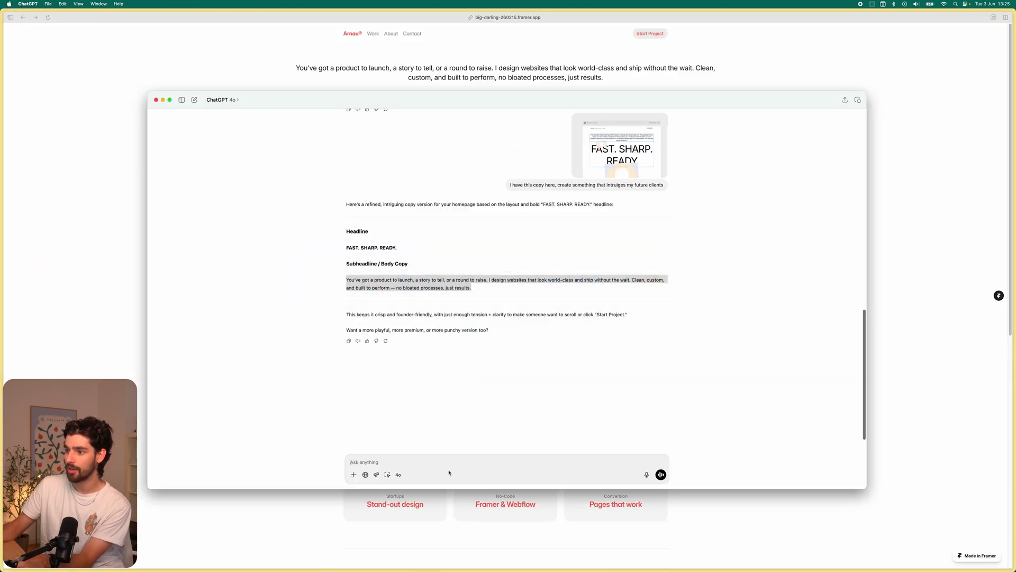
{"action": "key", "text": "super+v"}
{"action": "type", "text": "i havet eh"}
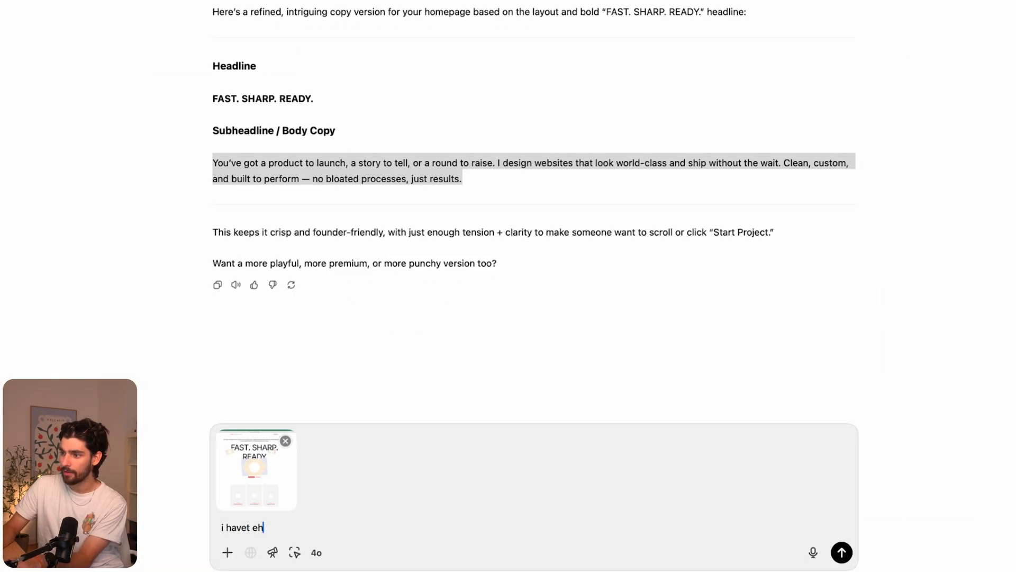
{"action": "type", "text": "se images, what "}
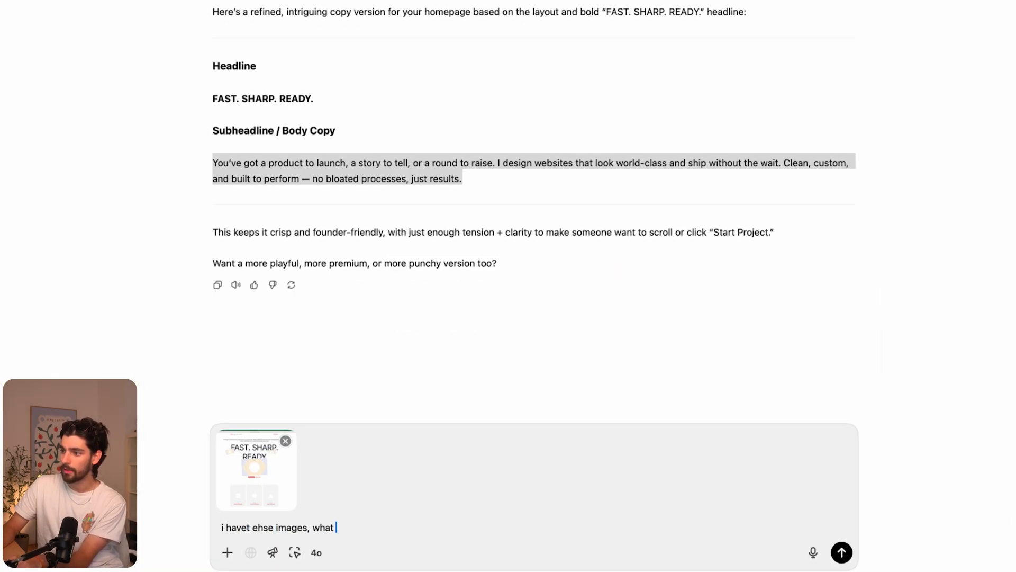
{"action": "type", "text": "can i use "}
{"action": "type", "text": "for the bottom"}
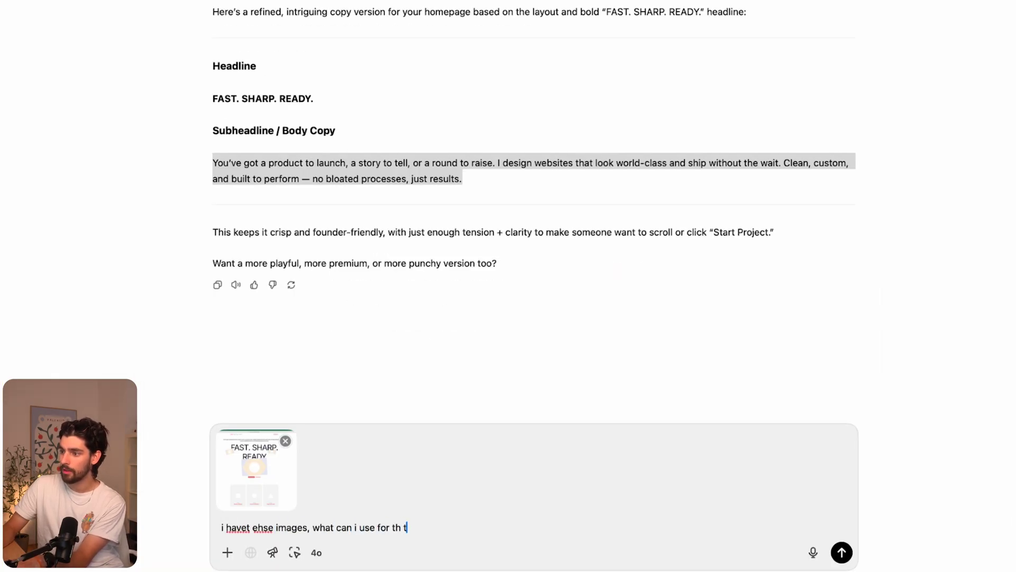
{"action": "type", "text": " 3 sections"}
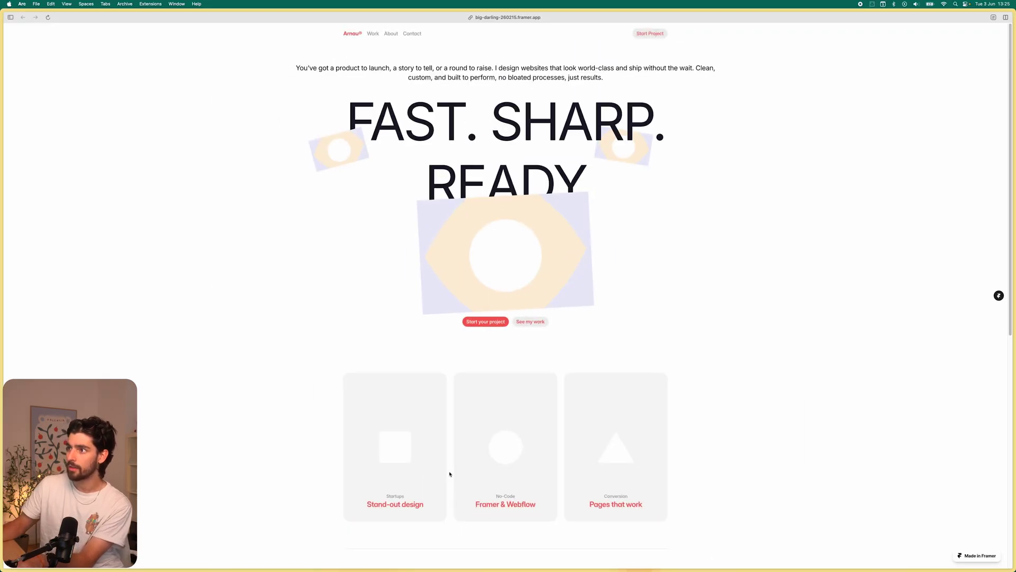
Copy the order dashboard image from the North Coast Testing Labs project on macu.studio and paste it into the Desktop hero's small left image in Framer.
{"action": "key", "text": "super+Tab"}
{"action": "key", "text": "super+Tab"}
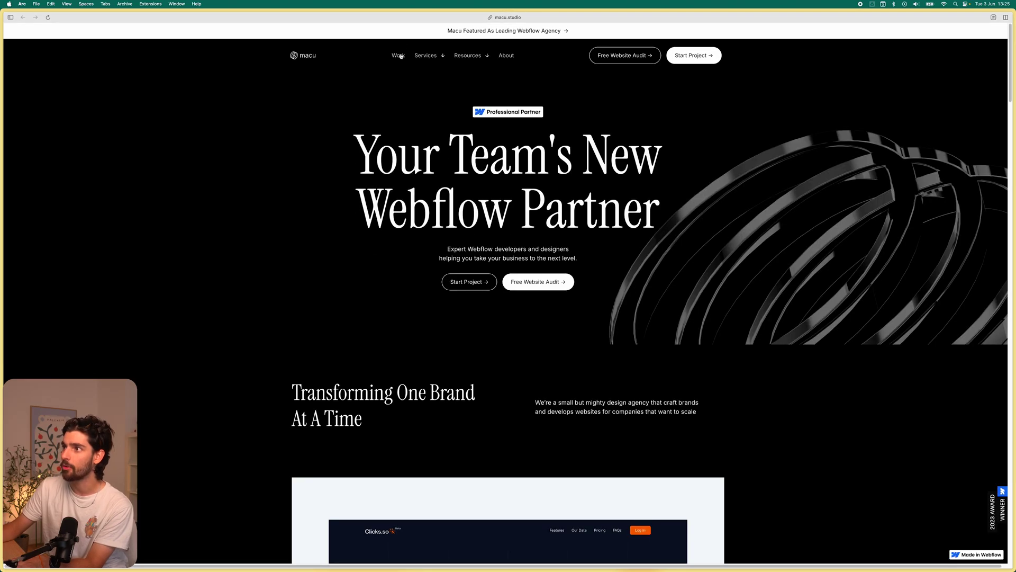
{"action": "scroll", "coordinate": [384, 256], "scroll_direction": "down", "scroll_amount": 5}
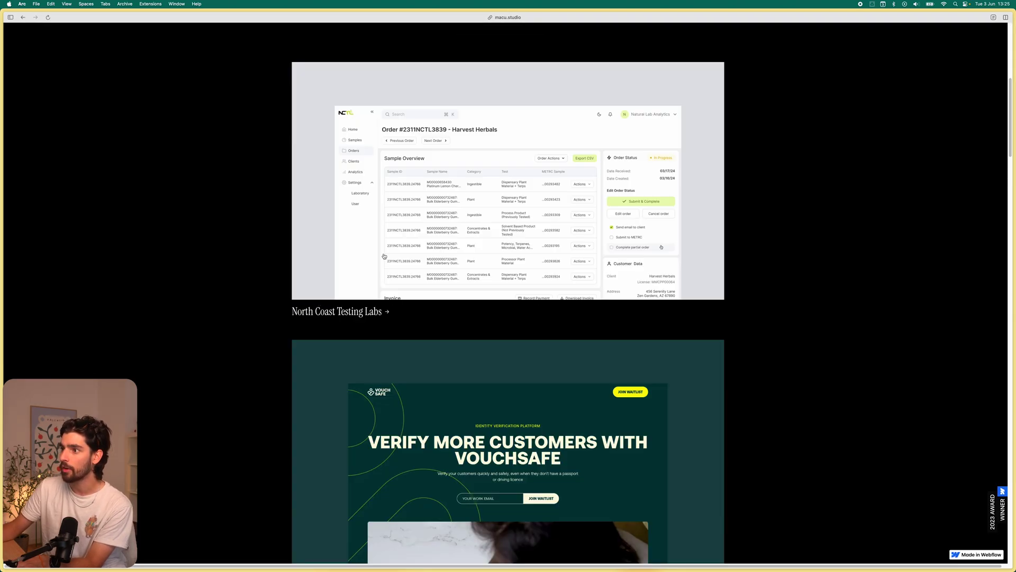
{"action": "left_click", "coordinate": [503, 184]}
{"action": "scroll", "coordinate": [503, 265], "scroll_direction": "down", "scroll_amount": 15}
{"action": "right_click", "coordinate": [460, 217]}
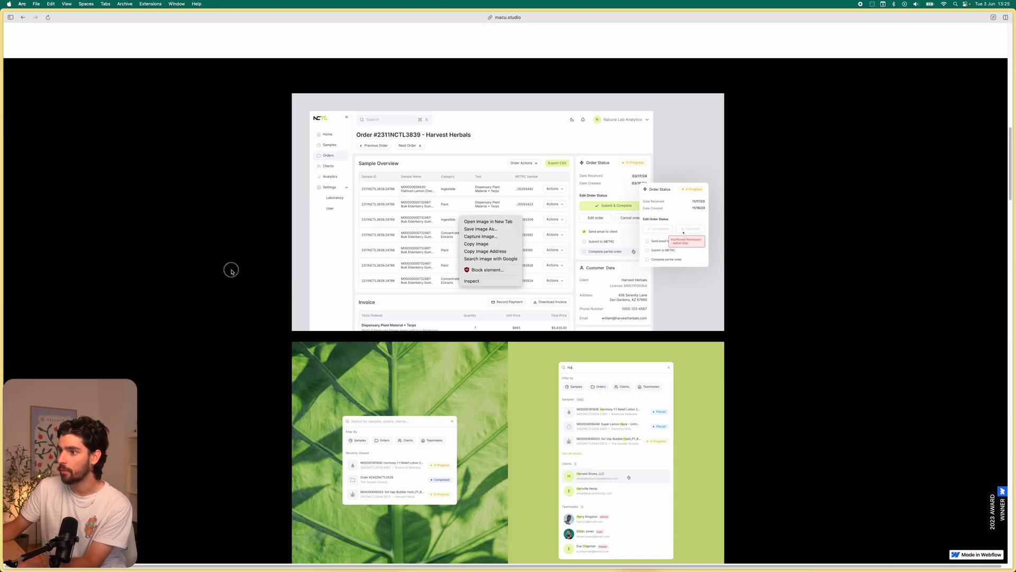
{"action": "left_click", "coordinate": [232, 271]}
{"action": "right_click", "coordinate": [543, 227]}
{"action": "left_click", "coordinate": [555, 256]}
{"action": "key", "text": "super+Tab"}
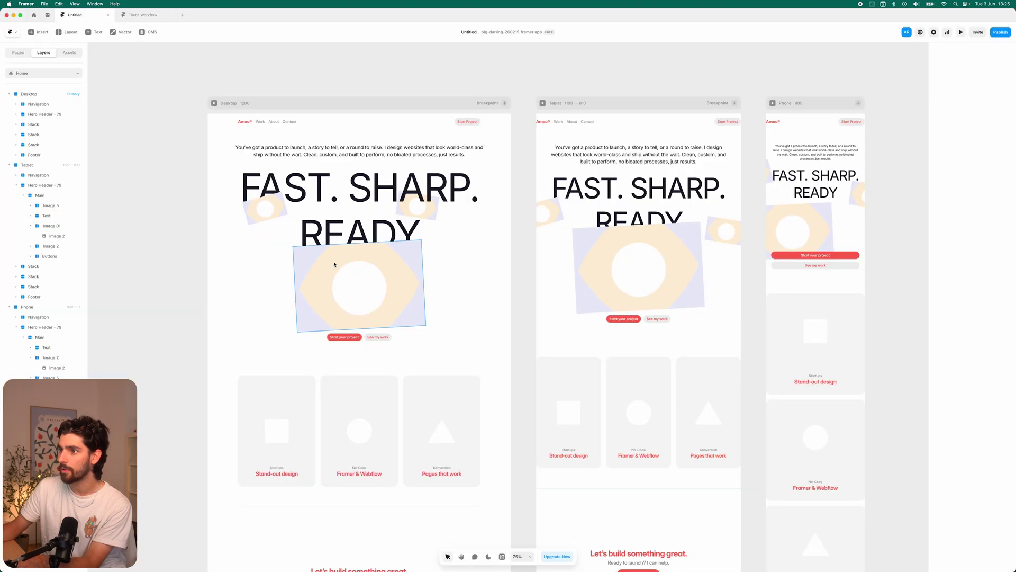
{"action": "left_click", "coordinate": [252, 215]}
Switch back to the browser, open the Vouchsafe project on macu.studio and copy its bus-stop poster image.
{"action": "key", "text": "super+Tab"}
{"action": "scroll", "coordinate": [235, 273], "scroll_direction": "down", "scroll_amount": 8}
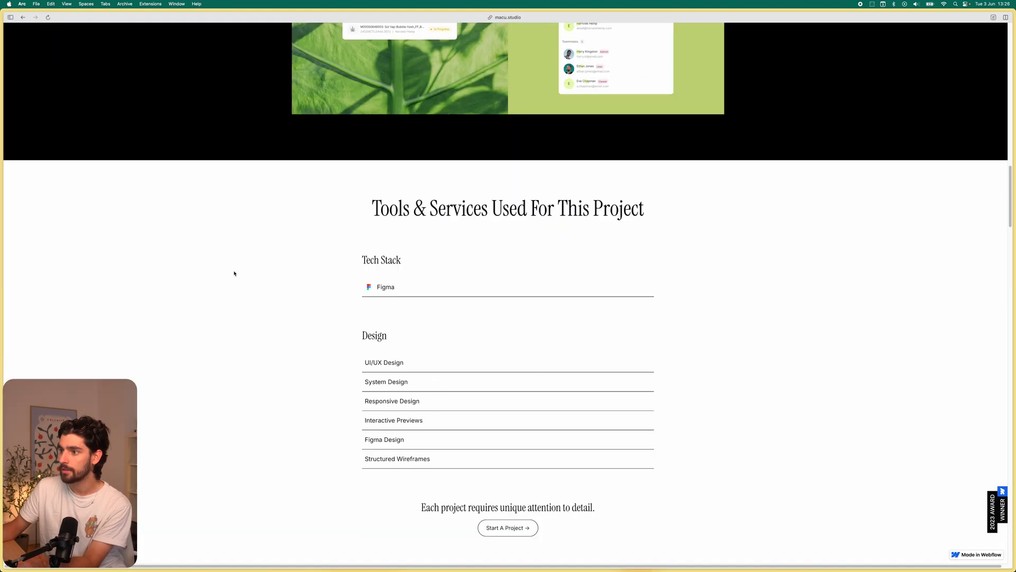
{"action": "key", "text": "super+["}
{"action": "scroll", "coordinate": [448, 297], "scroll_direction": "down", "scroll_amount": 5}
{"action": "scroll", "coordinate": [447, 297], "scroll_direction": "down", "scroll_amount": 3}
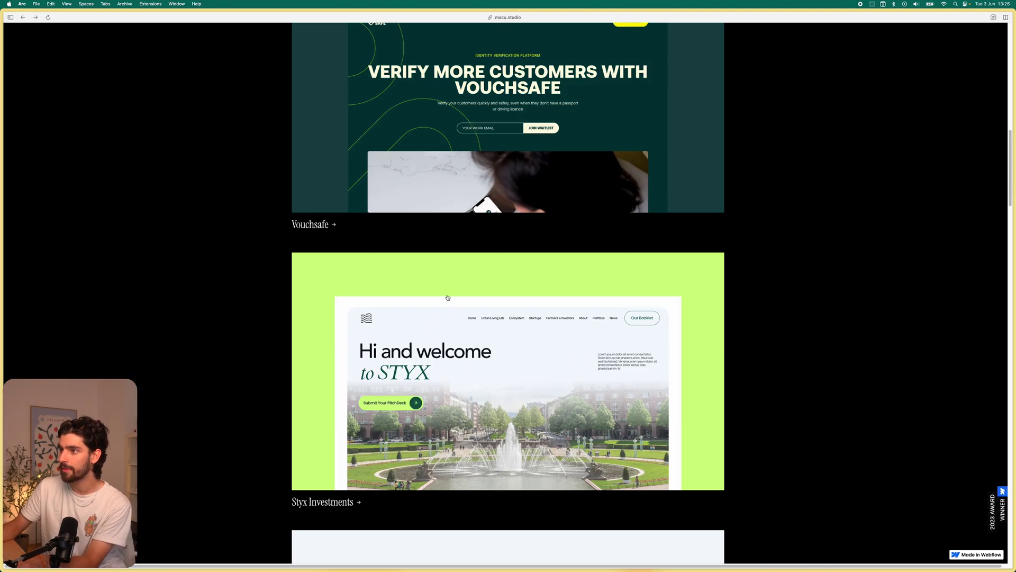
{"action": "key", "text": "super+Tab"}
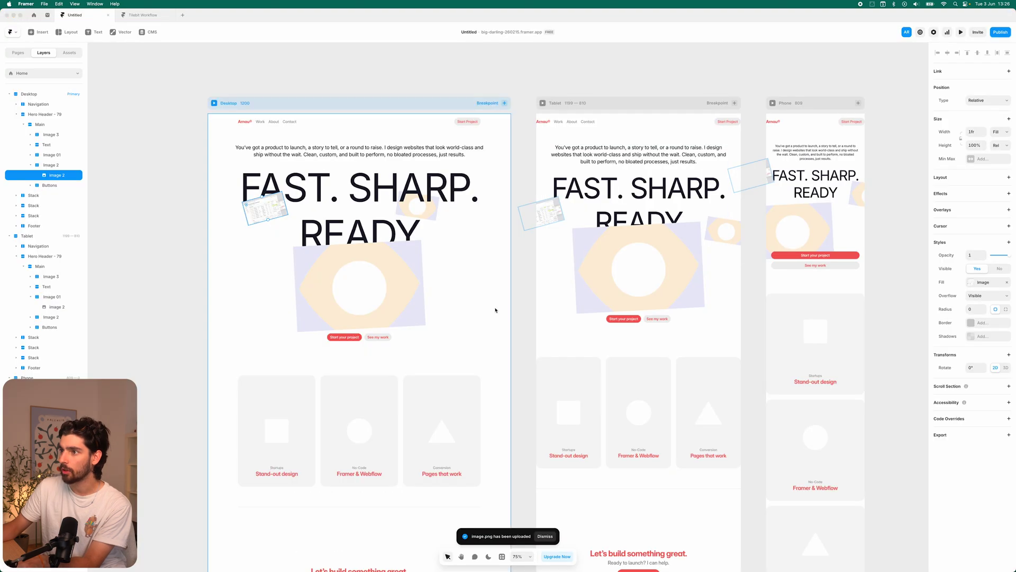
{"action": "key", "text": "super+Tab"}
{"action": "scroll", "coordinate": [462, 341], "scroll_direction": "down", "scroll_amount": 1}
{"action": "scroll", "coordinate": [462, 341], "scroll_direction": "down", "scroll_amount": 5}
{"action": "right_click", "coordinate": [504, 88]}
{"action": "left_click", "coordinate": [532, 111]}
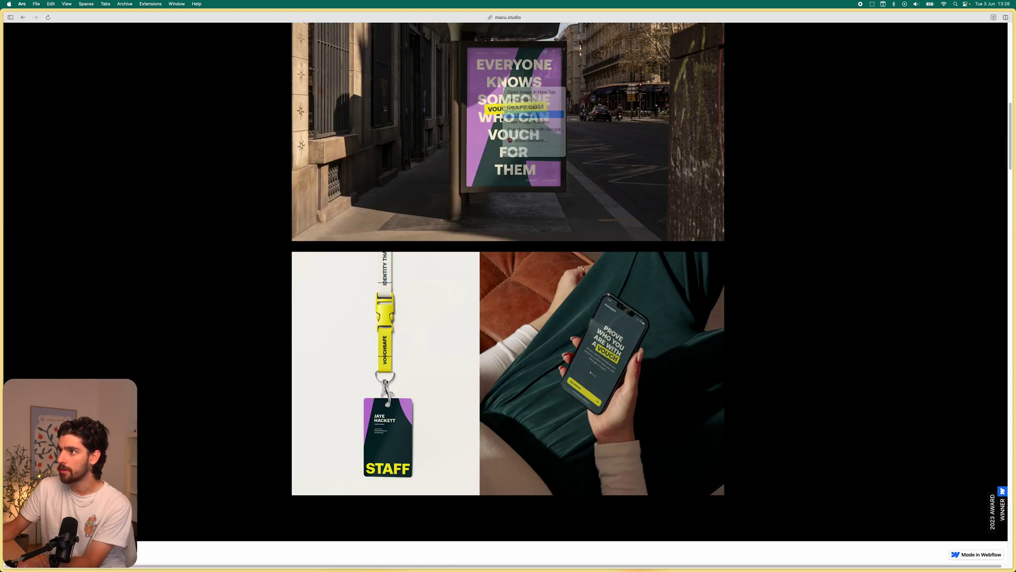
Switch to Framer and paste the copied poster picture into the image layer nested in the Desktop hero's small right frame.
{"action": "key", "text": "super+Tab"}
{"action": "left_click", "coordinate": [421, 206]}
{"action": "key", "text": "super+v"}
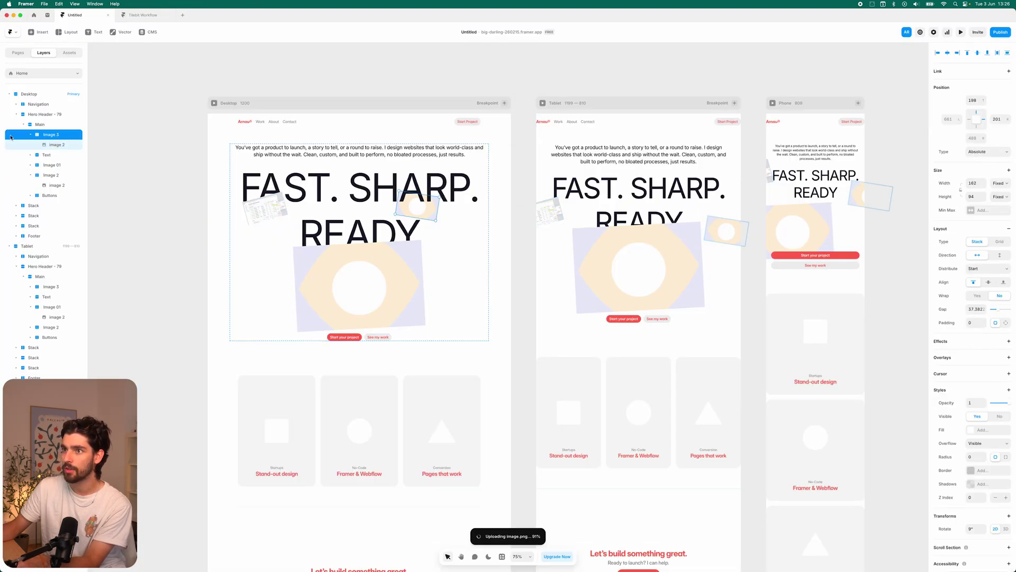
{"action": "key", "text": "super+z"}
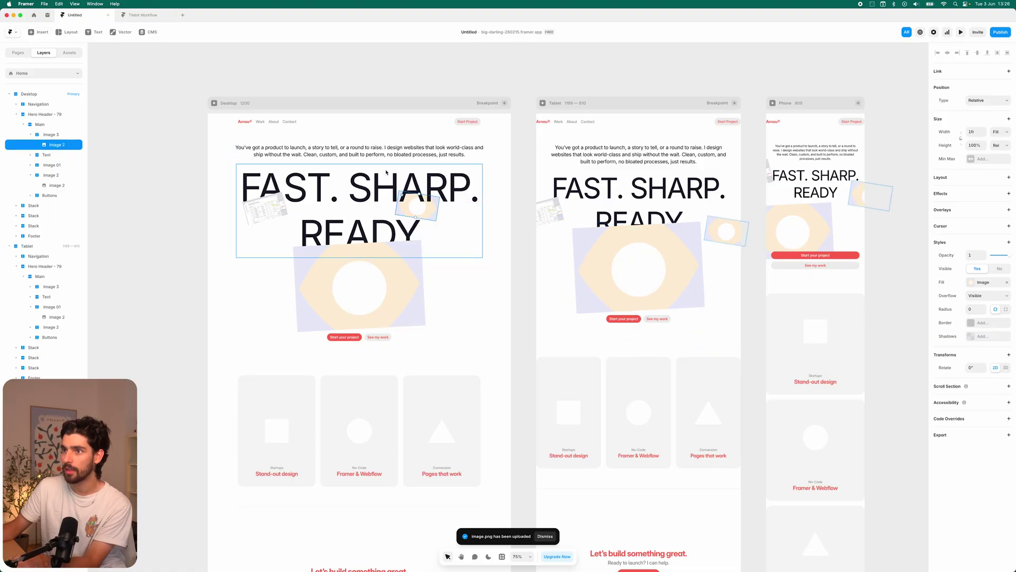
{"action": "left_click", "coordinate": [426, 206]}
{"action": "double_click", "coordinate": [426, 206]}
{"action": "key", "text": "super+v"}
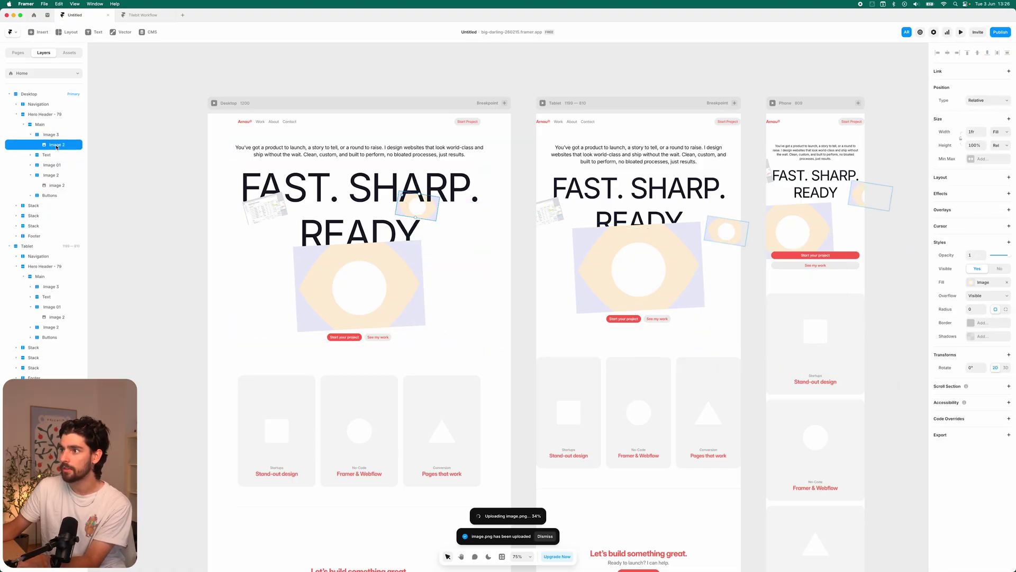
Switch to the browser, return to the macu.studio project list and copy the red Tilebit project image.
{"action": "key", "text": "super+Tab"}
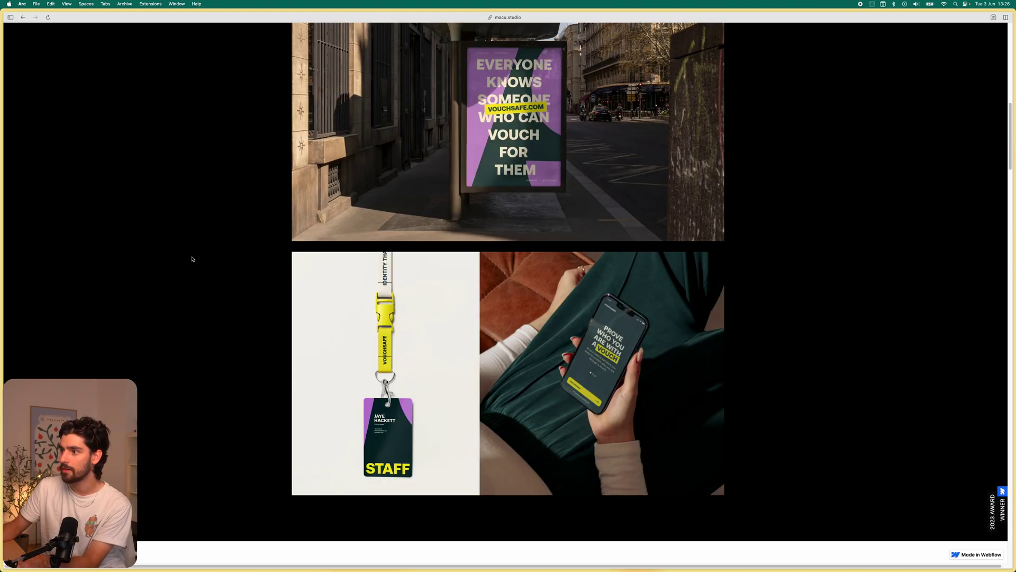
{"action": "scroll", "coordinate": [192, 258], "scroll_direction": "up", "scroll_amount": 10}
{"action": "key", "text": "super+bracketleft"}
{"action": "scroll", "coordinate": [245, 265], "scroll_direction": "down", "scroll_amount": 10}
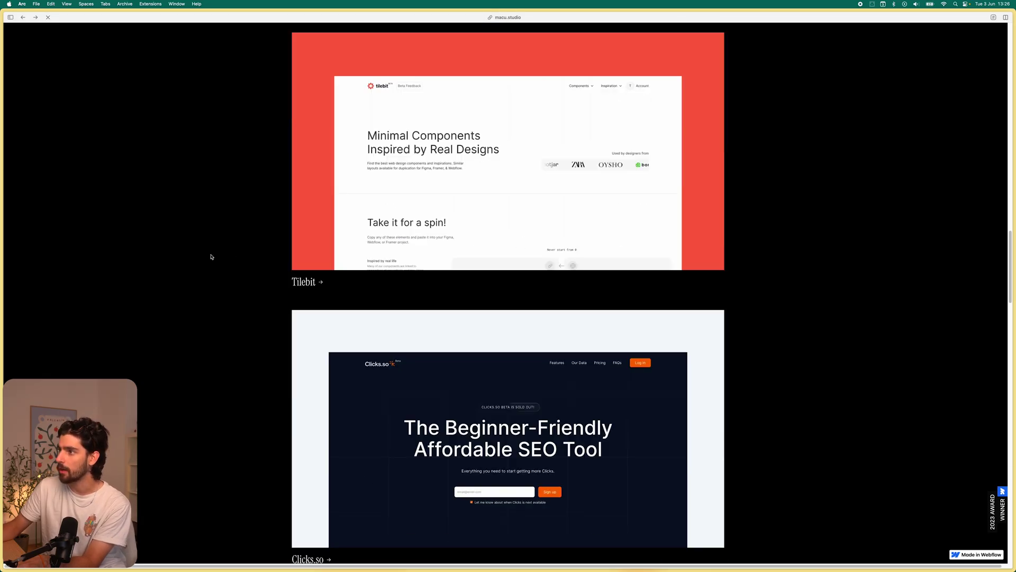
{"action": "left_click", "coordinate": [472, 192]}
{"action": "right_click", "coordinate": [472, 192]}
{"action": "left_click", "coordinate": [502, 212]}
Switch to Framer and paste the Tilebit picture into the large central image of the Desktop hero.
{"action": "key", "text": "super+Tab"}
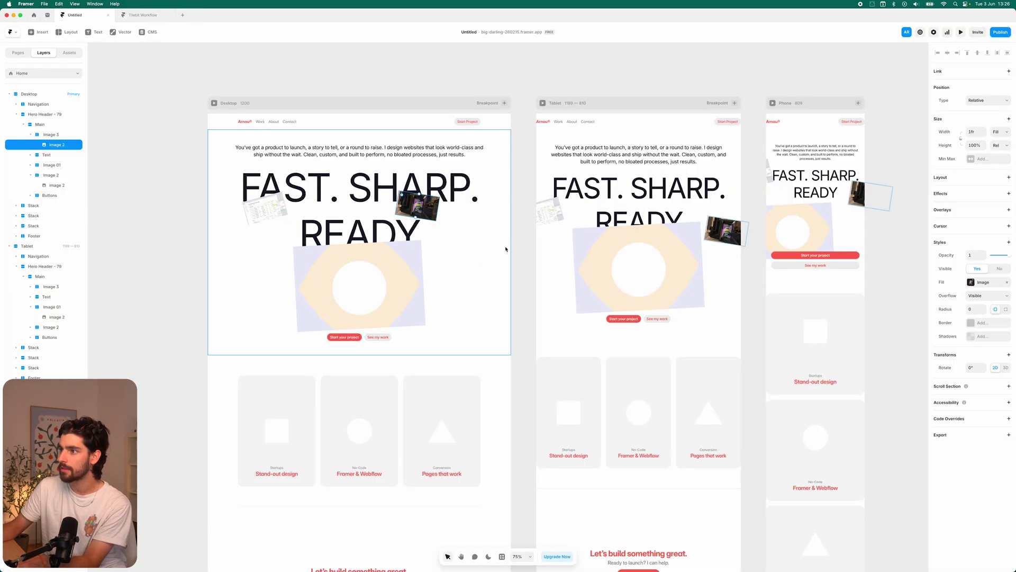
{"action": "left_click", "coordinate": [382, 275]}
{"action": "double_click", "coordinate": [382, 276]}
{"action": "key", "text": "super+v"}
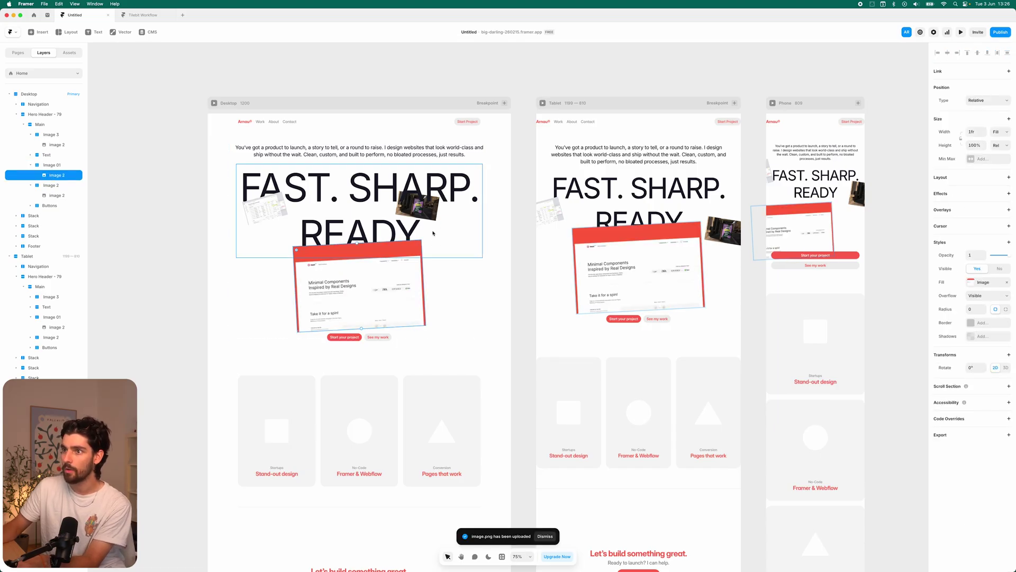
Resize the frame of the large central hero image on Desktop to about 558 by 313.
{"action": "key", "text": "Escape"}
{"action": "left_click_drag", "start_coordinate": [423, 281], "coordinate": [447, 281]}
{"action": "left_click_drag", "start_coordinate": [391, 241], "coordinate": [392, 247]}
Publish the update and look over the live homepage with the new hero images in the browser.
{"action": "left_click", "coordinate": [996, 33]}
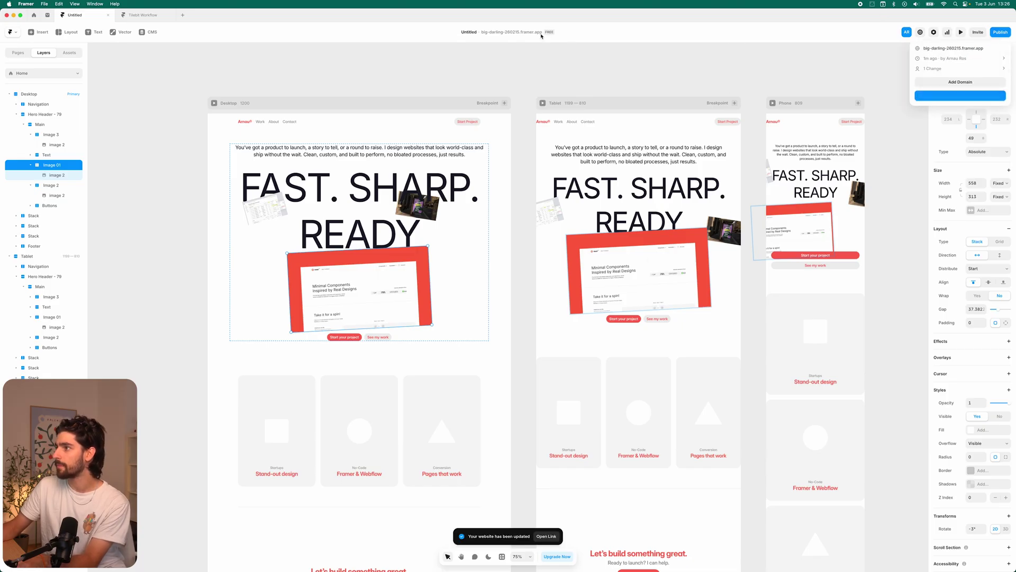
{"action": "key", "text": "super+Tab"}
{"action": "key", "text": "ctrl+Tab"}
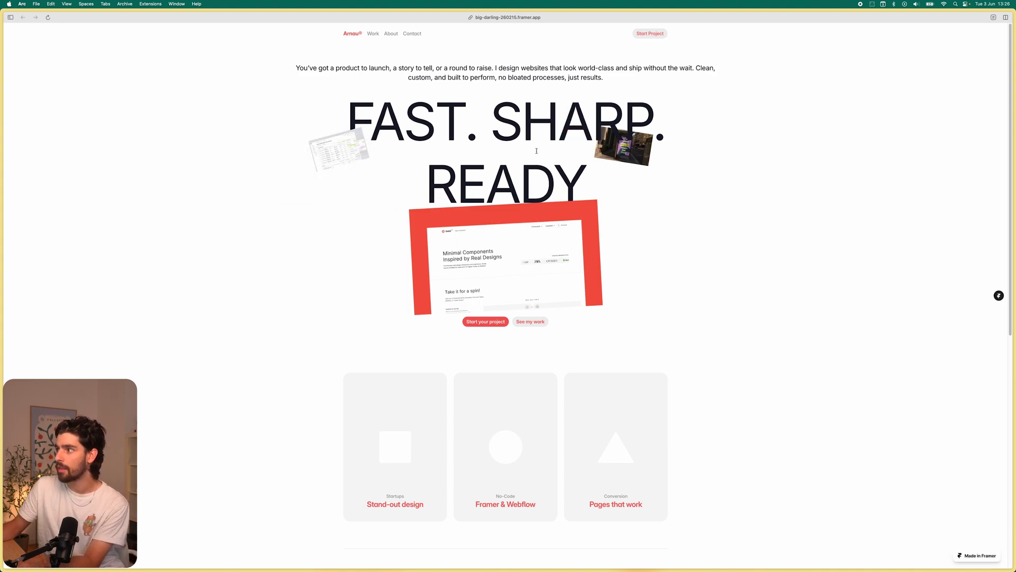
{"action": "scroll", "coordinate": [538, 158], "scroll_direction": "down", "scroll_amount": 5}
{"action": "scroll", "coordinate": [541, 156], "scroll_direction": "up", "scroll_amount": 2}
{"action": "scroll", "coordinate": [540, 157], "scroll_direction": "down", "scroll_amount": 3}
{"action": "scroll", "coordinate": [526, 159], "scroll_direction": "up", "scroll_amount": 6}
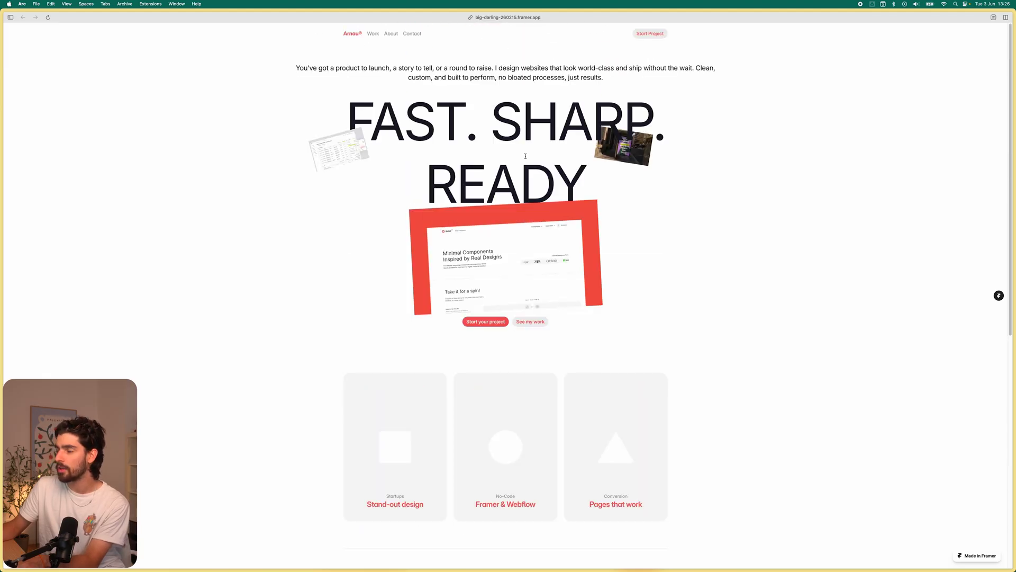
Switch to ChatGPT, read its visual ideas for the three card sections, and return to Framer.
{"action": "key", "text": "super+Tab"}
{"action": "scroll", "coordinate": [489, 315], "scroll_direction": "down", "scroll_amount": 4}
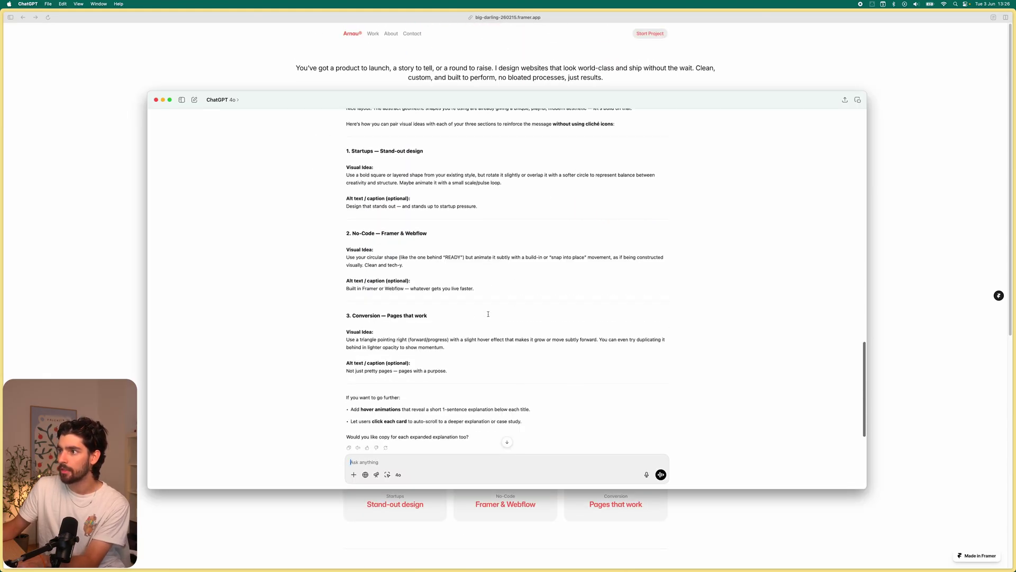
{"action": "key", "text": "super+Tab"}
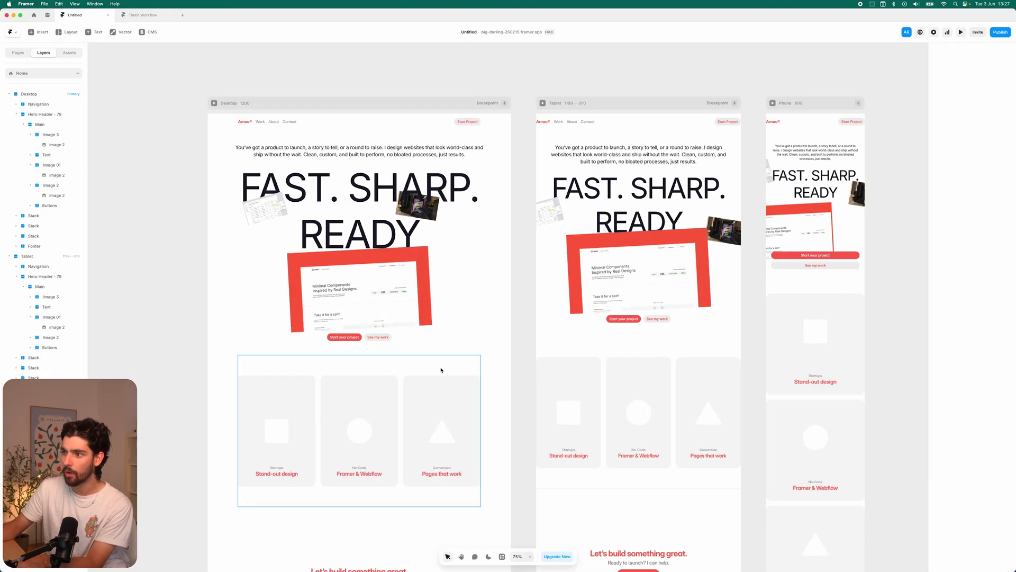
Set the right and left padding of the Desktop three-card stack to 80 and its width to Fill.
{"action": "left_click", "coordinate": [275, 369]}
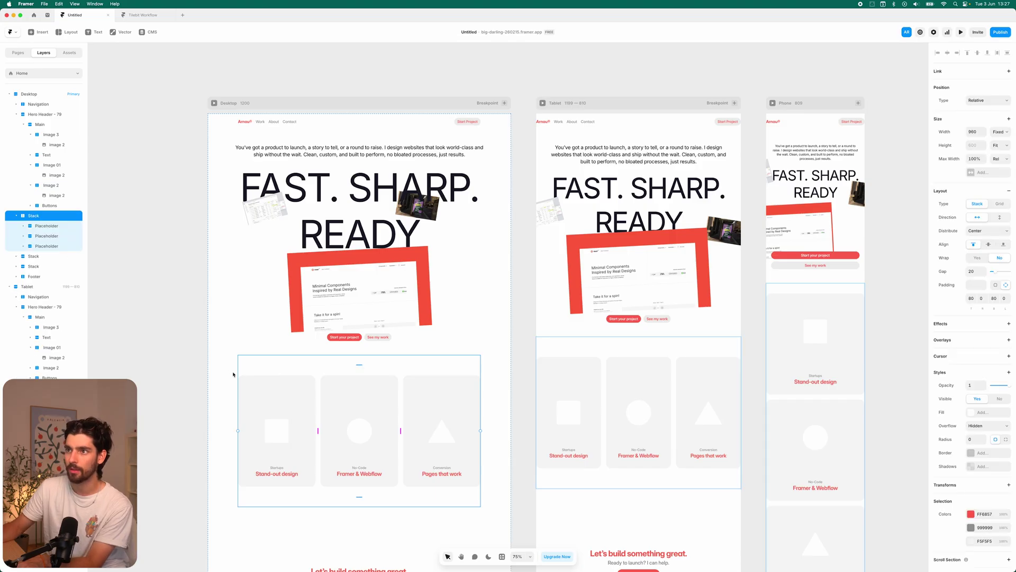
{"action": "key", "text": "Escape"}
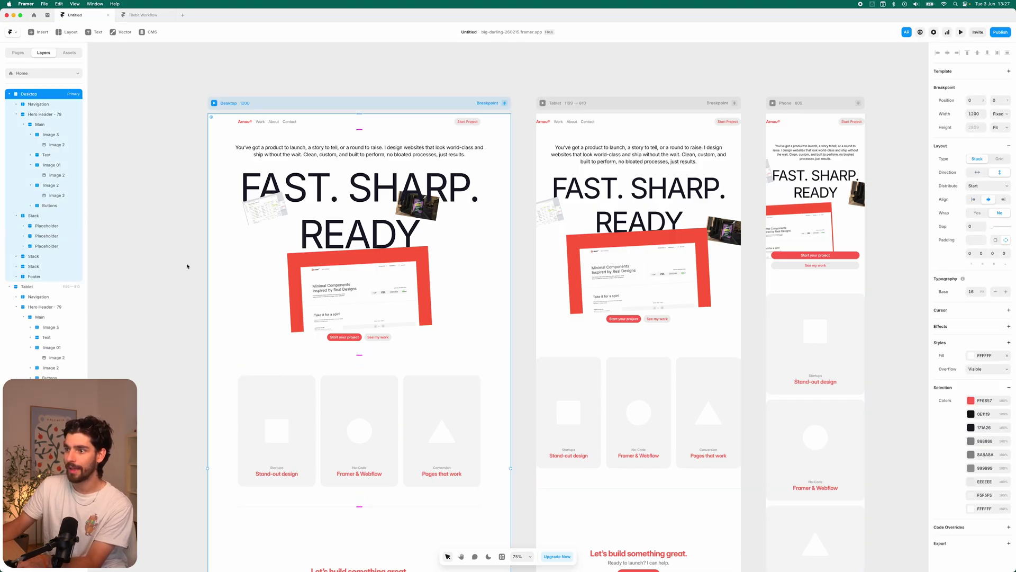
{"action": "key", "text": "Escape"}
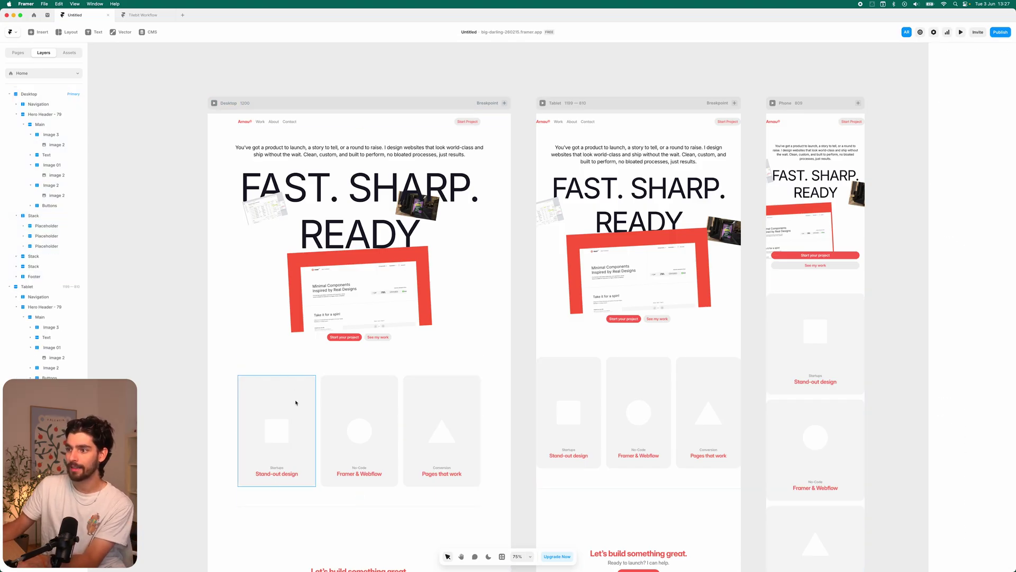
{"action": "left_click", "coordinate": [270, 418]}
{"action": "key", "text": "Escape"}
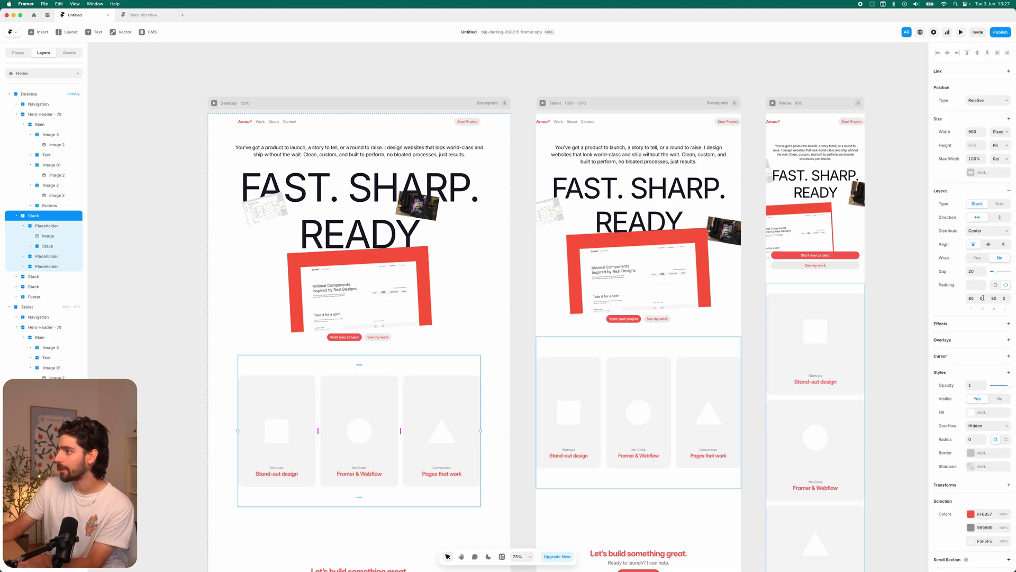
{"action": "left_click", "coordinate": [983, 298]}
{"action": "type", "text": "80"}
{"action": "key", "text": "Tab"}
{"action": "key", "text": "Tab"}
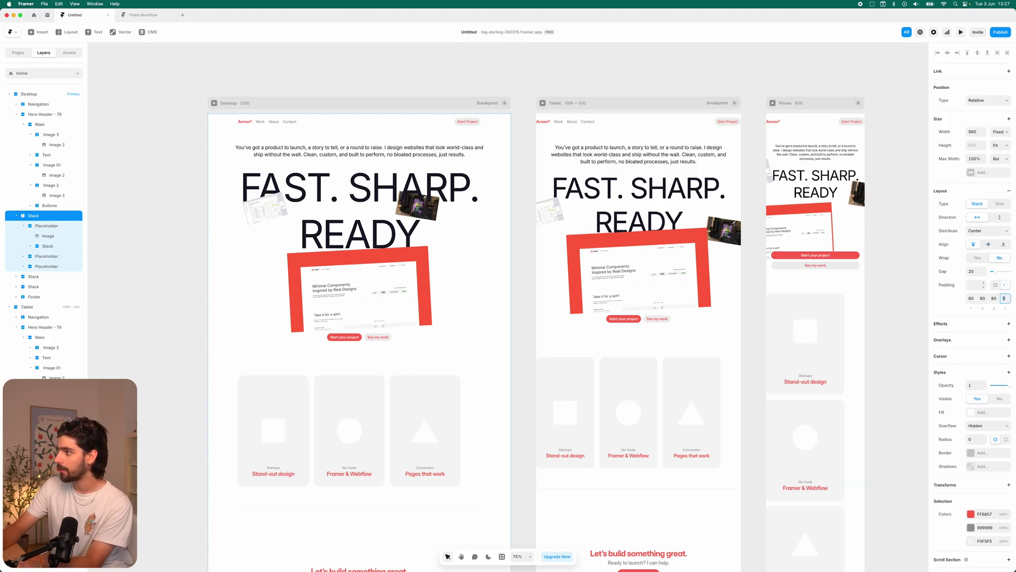
{"action": "key", "text": "Return"}
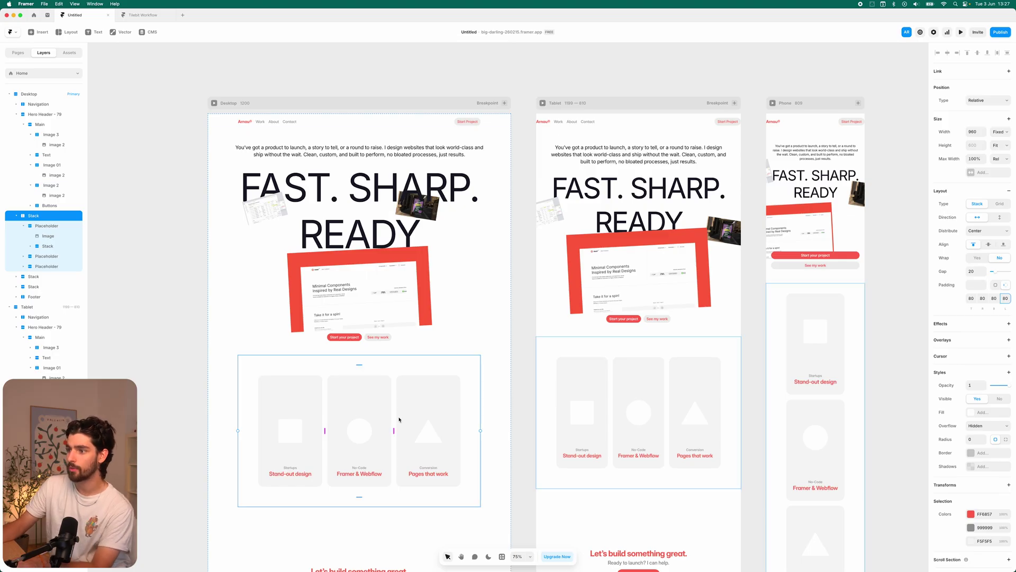
{"action": "left_click", "coordinate": [998, 131]}
{"action": "left_click", "coordinate": [991, 147]}
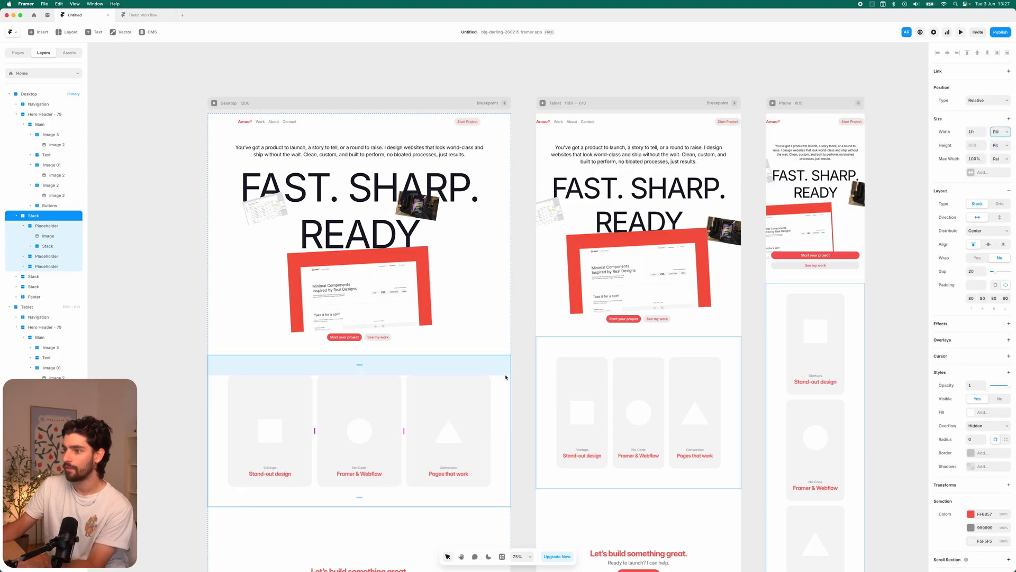
Fill the three-card stack's background with the red FF6857 sampled from the "Start your project" button.
{"action": "scroll", "coordinate": [973, 358], "scroll_direction": "down", "scroll_amount": 2}
{"action": "left_click", "coordinate": [977, 362]}
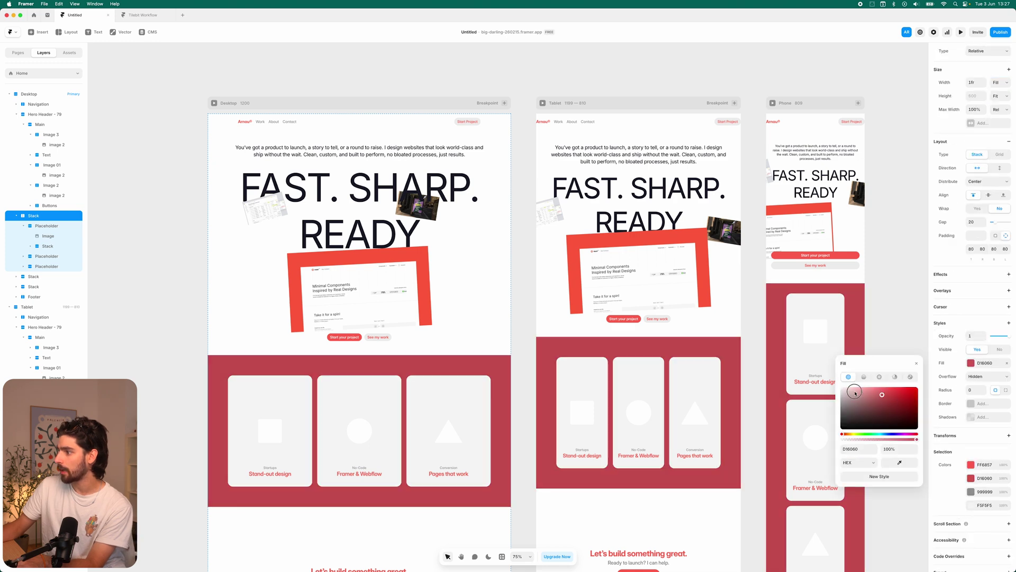
{"action": "left_click_drag", "start_coordinate": [855, 392], "coordinate": [830, 394]}
{"action": "key", "text": "ctrl+c"}
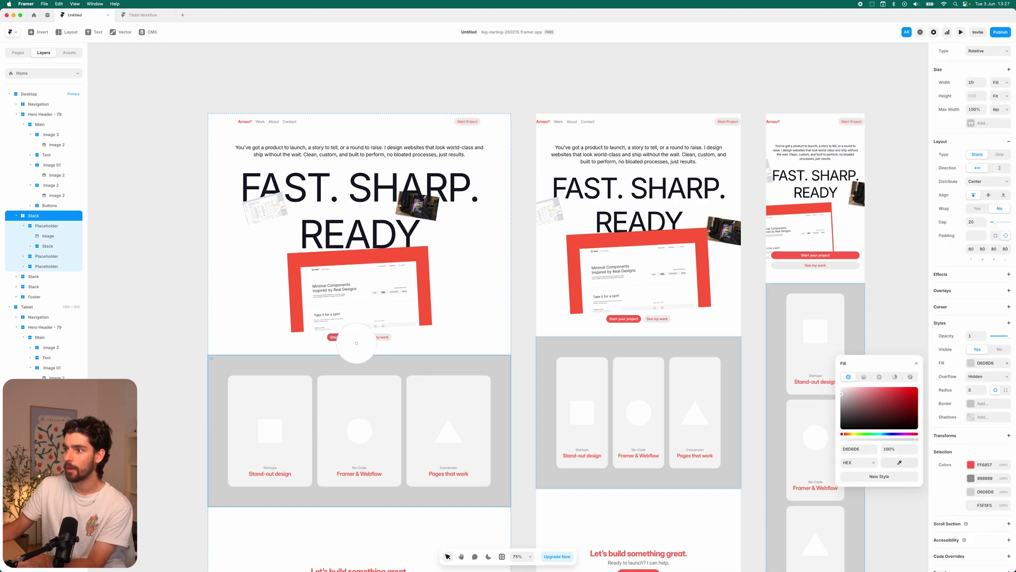
{"action": "left_click", "coordinate": [349, 337]}
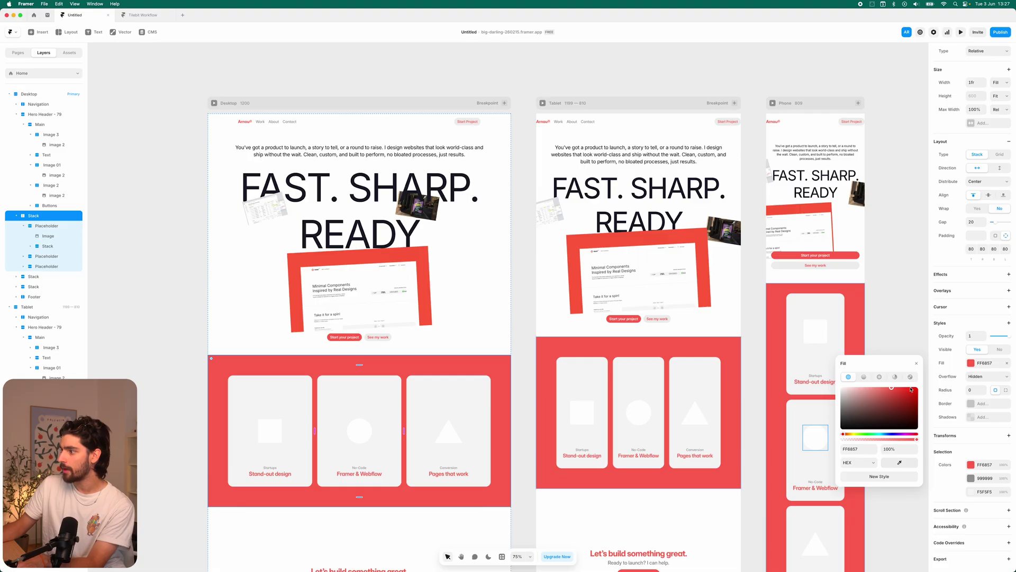
Lower the opacity of the three-card stack's FF6857 fill to 27% and publish the site update.
{"action": "left_click_drag", "start_coordinate": [892, 387], "coordinate": [890, 387]}
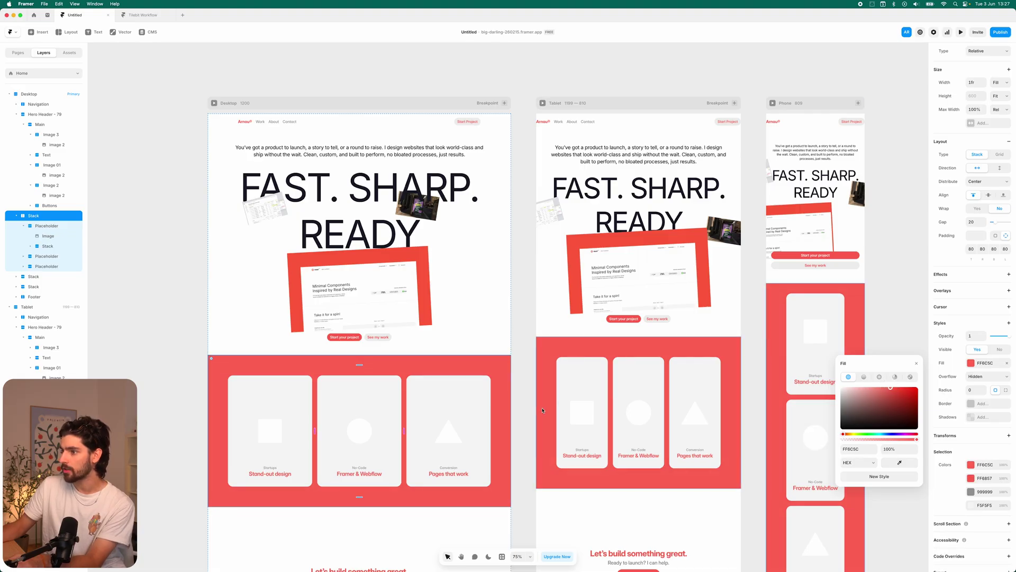
{"action": "key", "text": "super+z"}
{"action": "left_click_drag", "start_coordinate": [901, 441], "coordinate": [862, 439]}
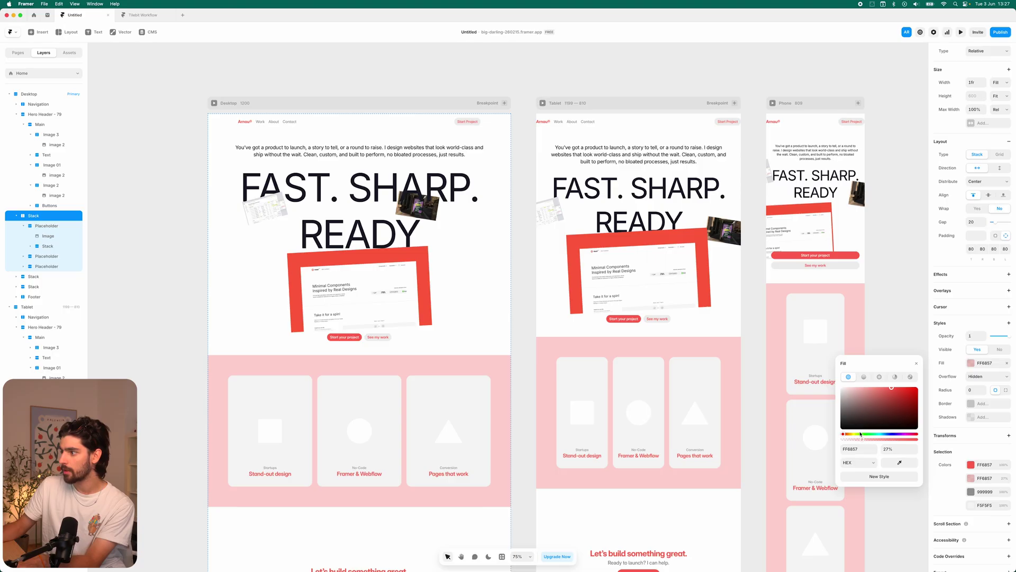
{"action": "left_click", "coordinate": [867, 387]}
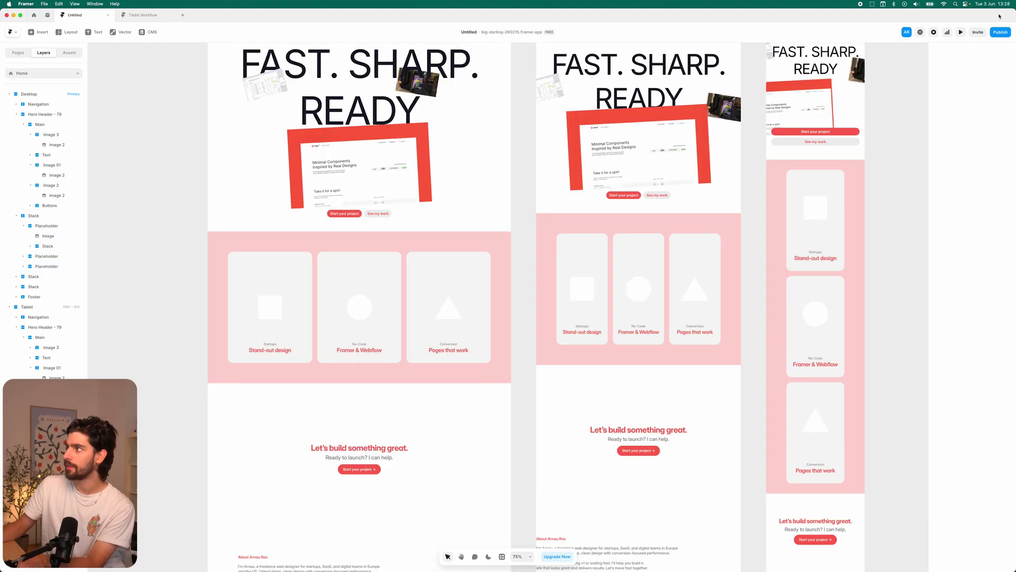
{"action": "left_click", "coordinate": [1000, 32]}
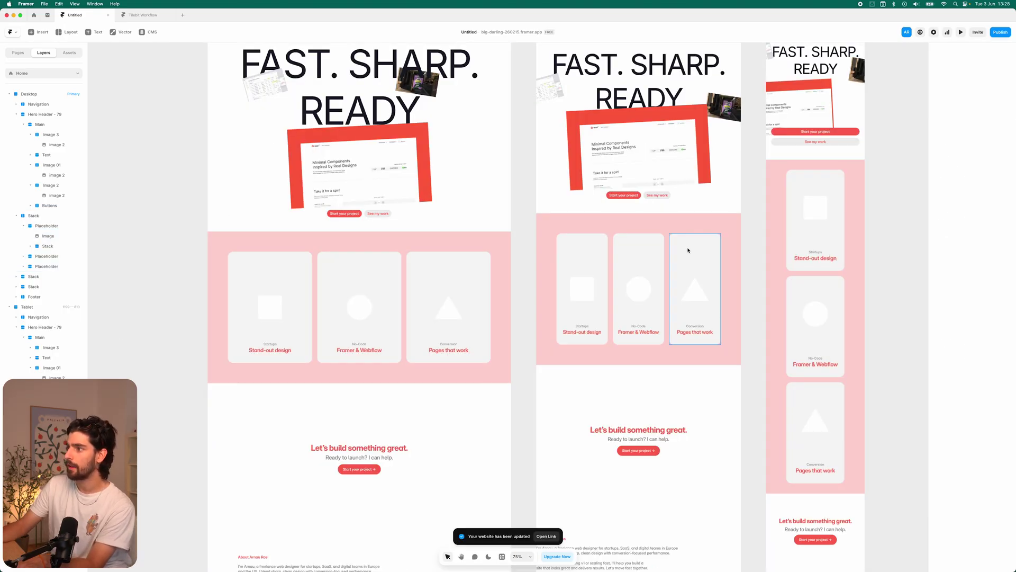
Set the right and left padding of the three-card stack in the Tablet breakpoint to 20.
{"action": "left_click", "coordinate": [663, 228]}
{"action": "left_click", "coordinate": [981, 299]}
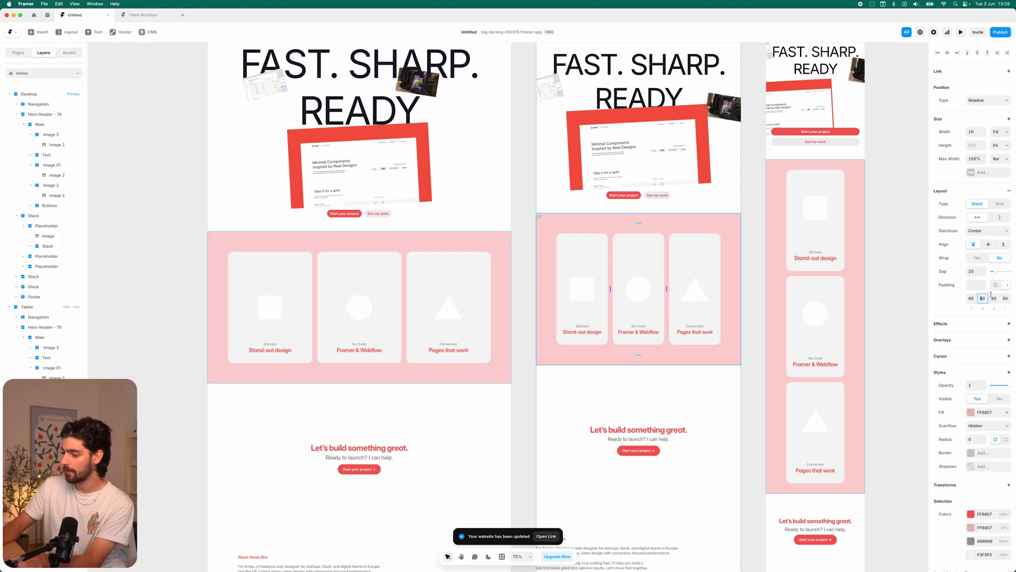
{"action": "type", "text": "20"}
{"action": "key", "text": "Tab"}
{"action": "key", "text": "Tab"}
{"action": "type", "text": "20"}
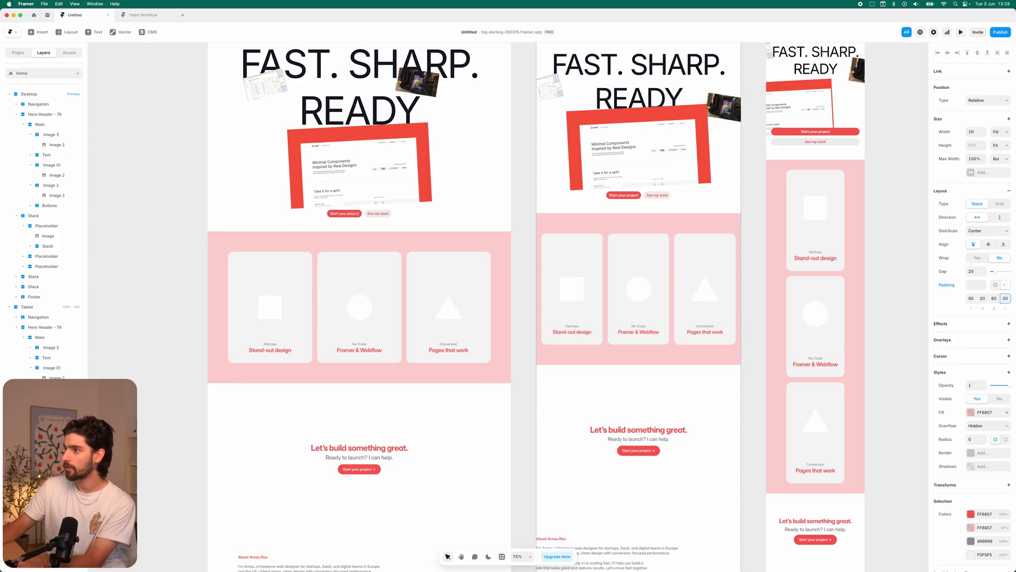
Set the right and left padding of the Tablet footer to 20.
{"action": "scroll", "coordinate": [722, 376], "scroll_direction": "up", "scroll_amount": 2}
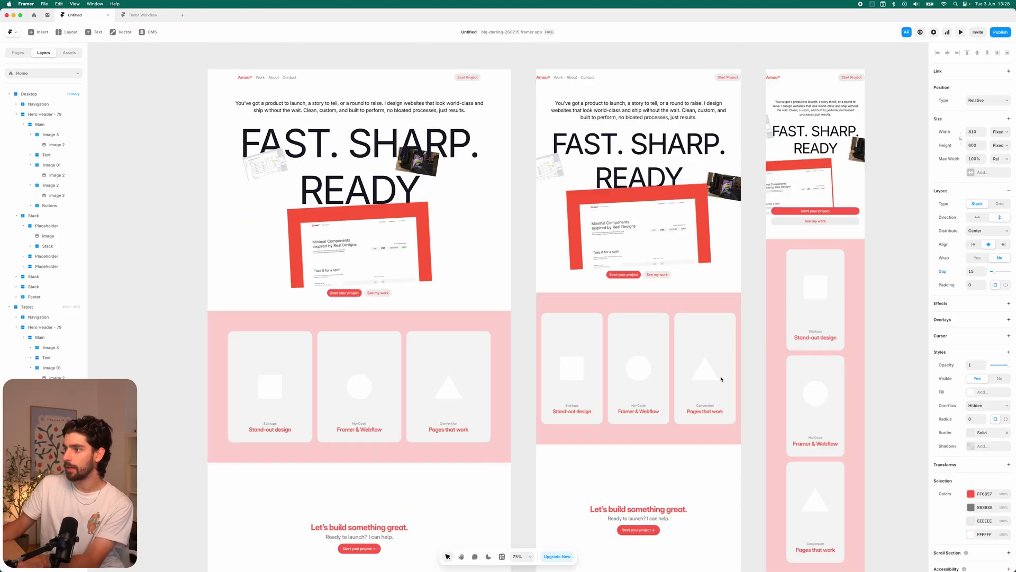
{"action": "scroll", "coordinate": [684, 370], "scroll_direction": "down", "scroll_amount": 5}
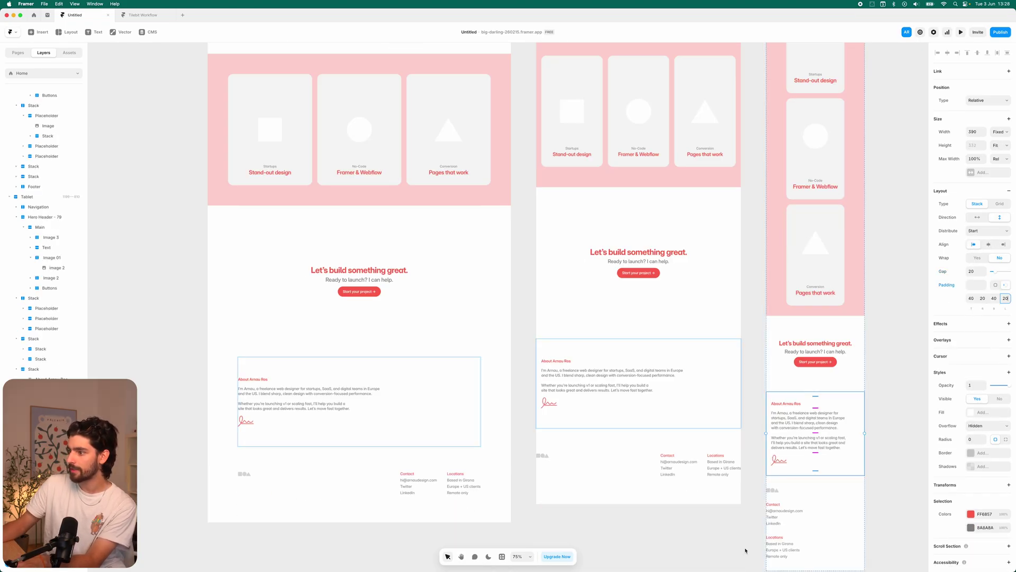
{"action": "scroll", "coordinate": [582, 418], "scroll_direction": "down", "scroll_amount": 3}
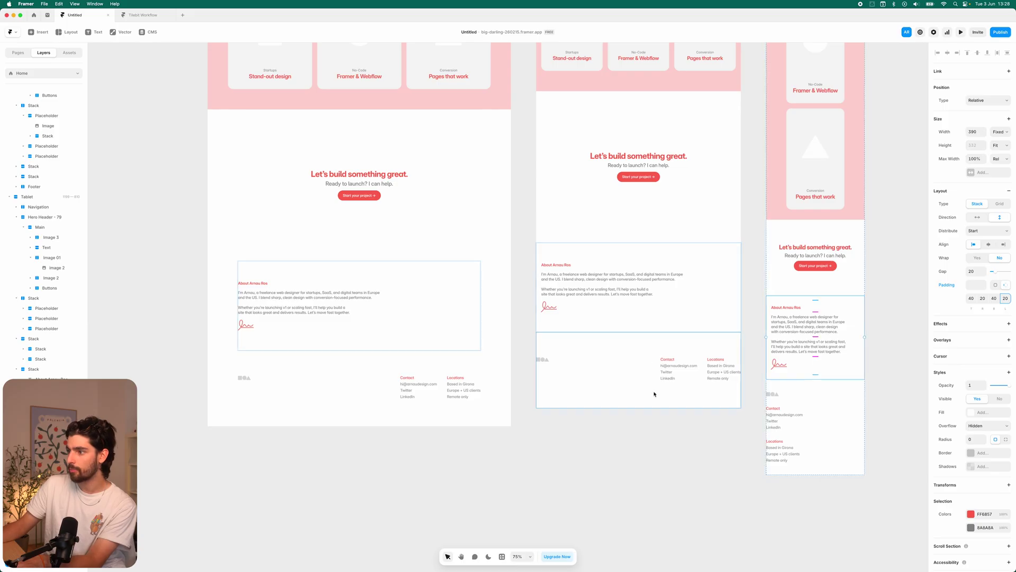
{"action": "left_click", "coordinate": [651, 370]}
{"action": "left_click", "coordinate": [981, 298]}
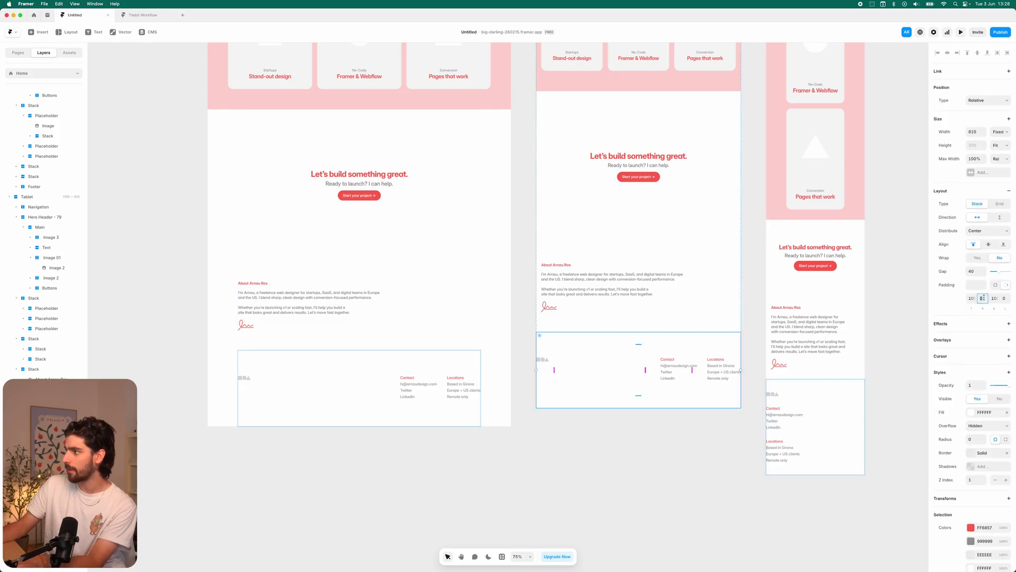
{"action": "type", "text": "20"}
{"action": "key", "text": "Tab"}
Set the right and left padding of the Phone footer to 20 and clear the selection.
{"action": "type", "text": "20"}
{"action": "left_click", "coordinate": [815, 427]}
{"action": "left_click", "coordinate": [982, 298]}
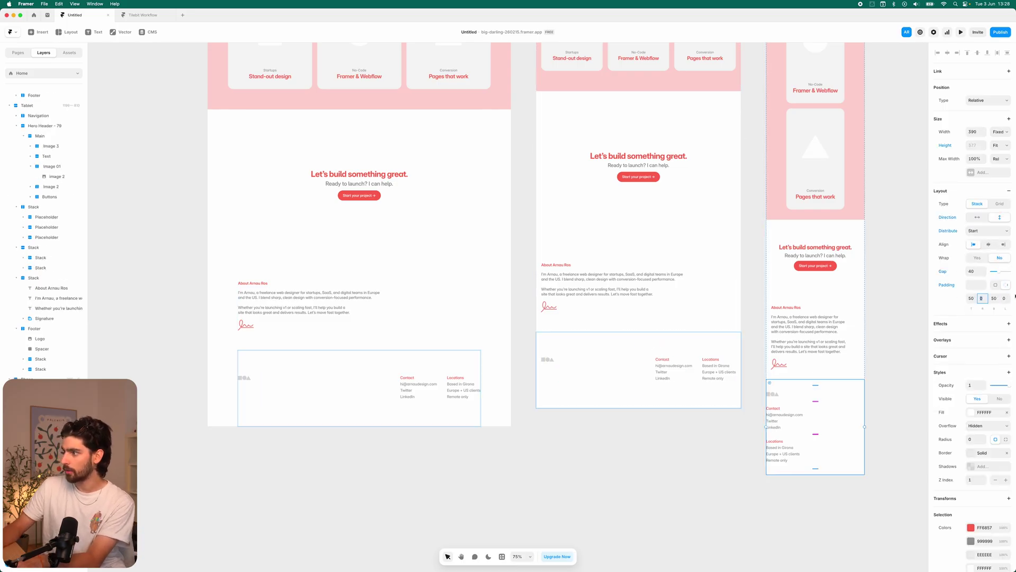
{"action": "type", "text": "20"}
{"action": "key", "text": "Tab"}
{"action": "type", "text": "20"}
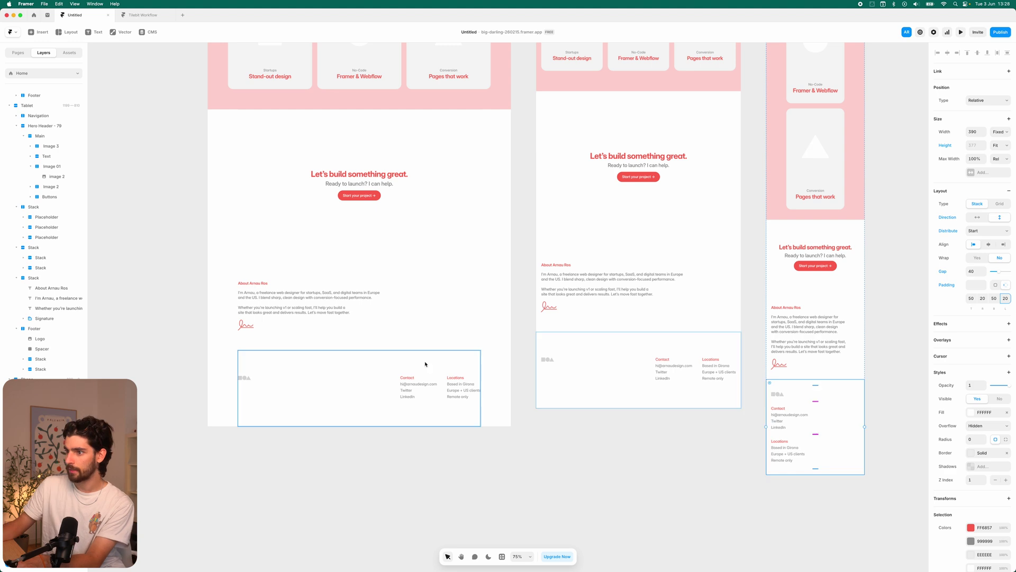
{"action": "left_click", "coordinate": [243, 449]}
Try enlarging the red-framed project image in the Phone hero to about 344 wide, undo the resize and clear the selection.
{"action": "scroll", "coordinate": [344, 403], "scroll_direction": "up", "scroll_amount": 4}
{"action": "scroll", "coordinate": [345, 402], "scroll_direction": "down", "scroll_amount": 5}
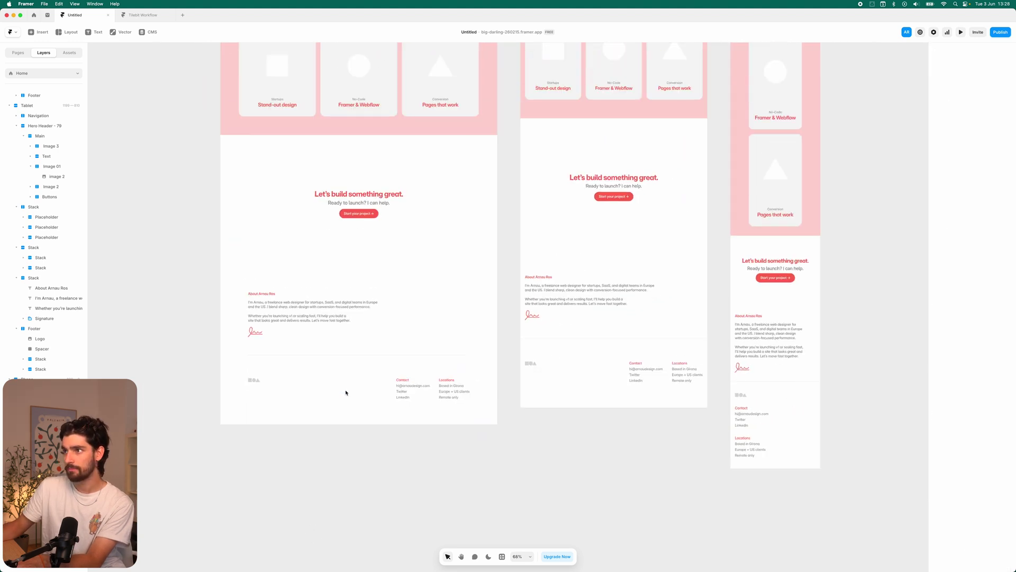
{"action": "scroll", "coordinate": [345, 391], "scroll_direction": "up", "scroll_amount": 5}
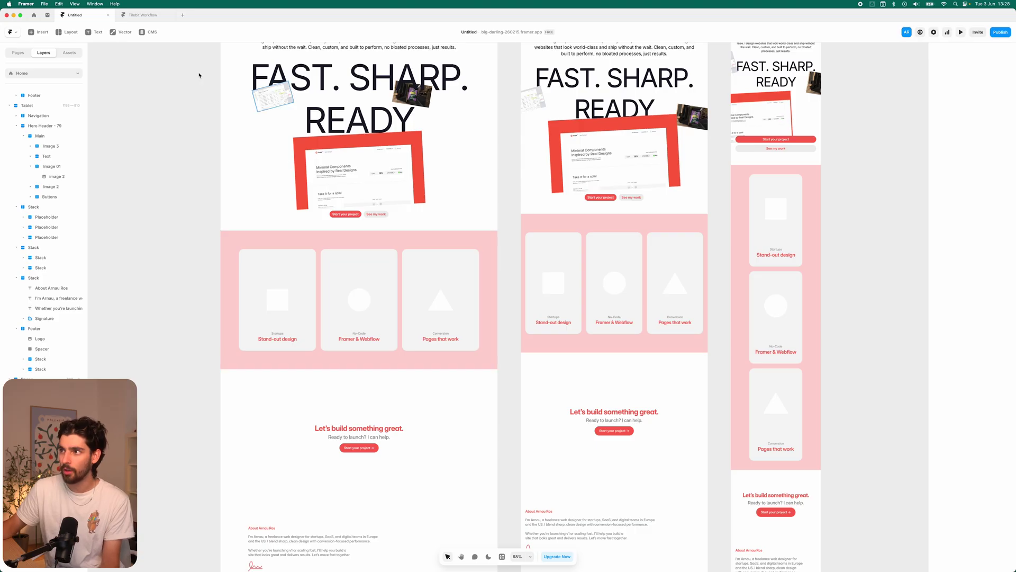
{"action": "scroll", "coordinate": [343, 371], "scroll_direction": "up", "scroll_amount": 3}
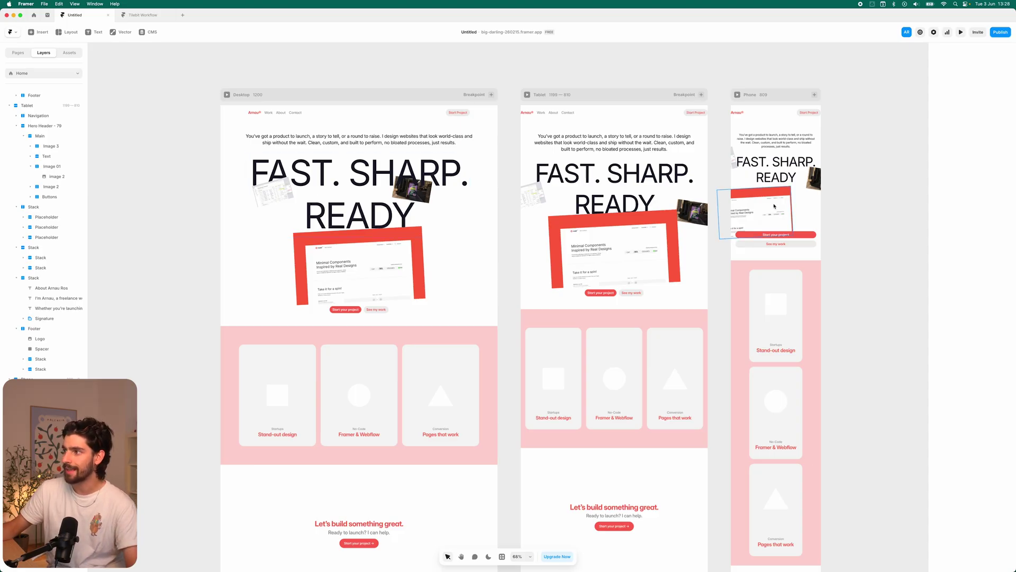
{"action": "left_click", "coordinate": [756, 237]}
{"action": "key", "text": "Escape"}
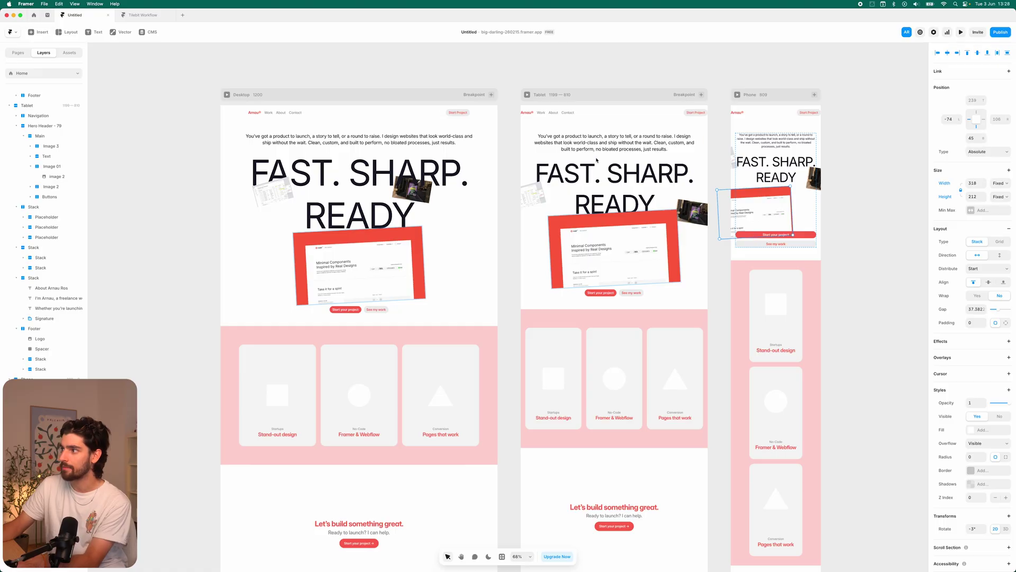
{"action": "left_click_drag", "start_coordinate": [792, 209], "coordinate": [799, 209]}
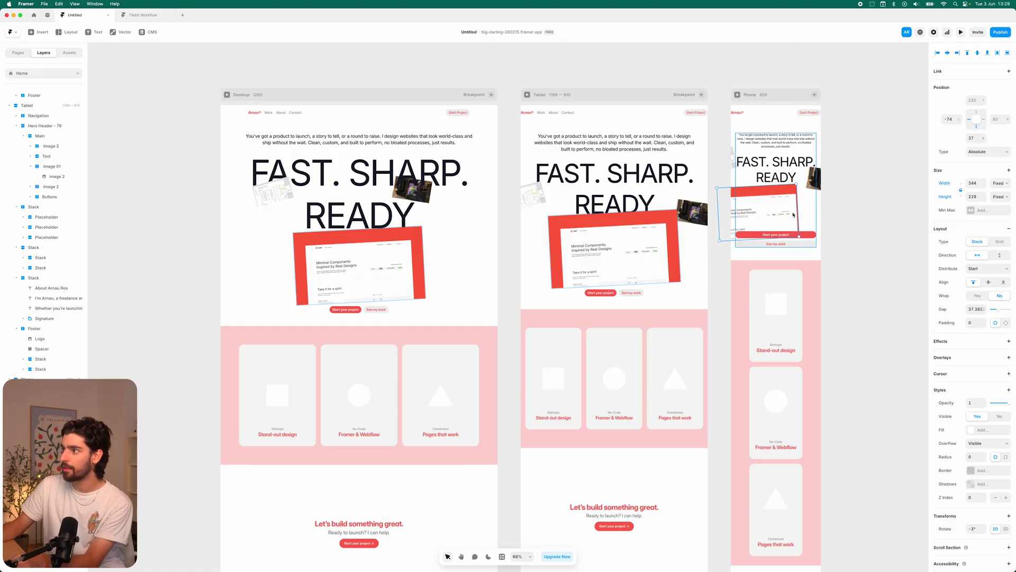
{"action": "key", "text": "super+z"}
{"action": "key", "text": "Escape"}
{"action": "key", "text": "Escape"}
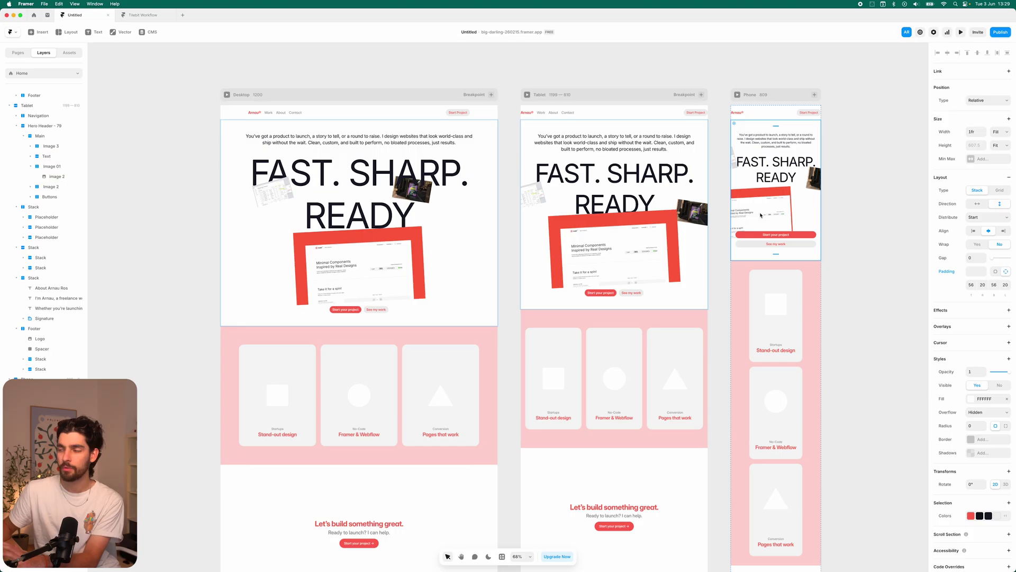
{"action": "left_click", "coordinate": [215, 126]}
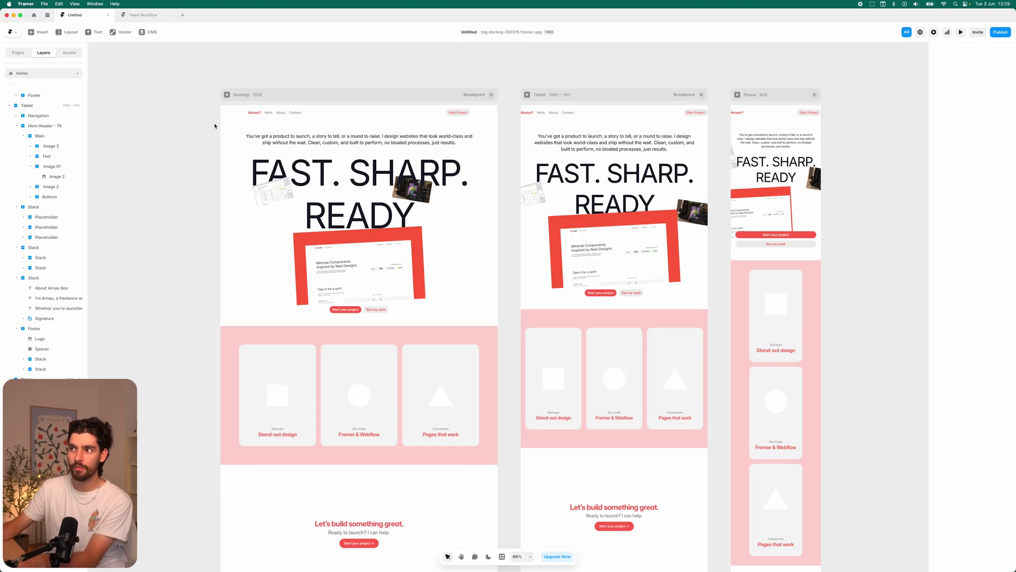